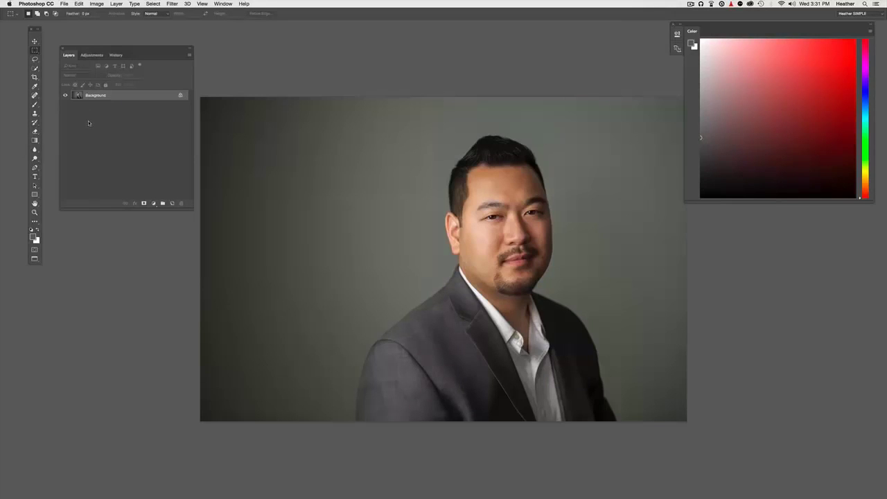
- Duplicate the Background layer and launch the Painter ParticleShop filter on the copy
{"action": "left_click_drag", "start_coordinate": [89, 100], "coordinate": [172, 204]}
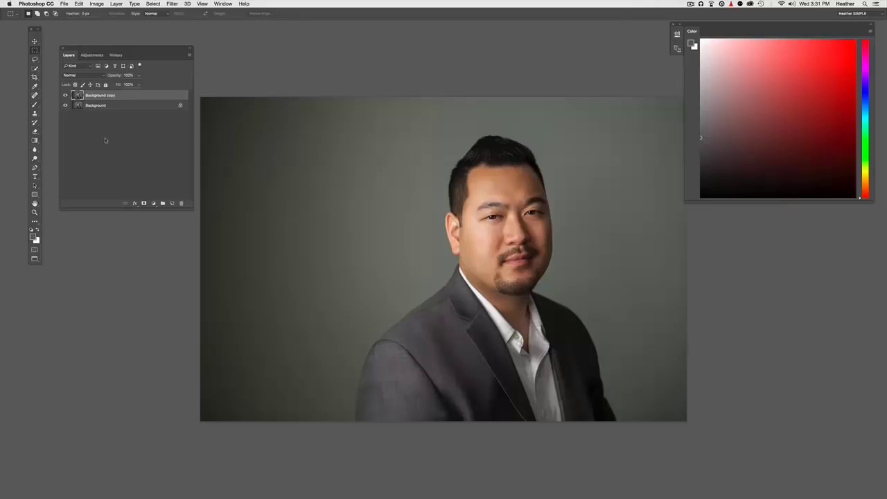
{"action": "left_click", "coordinate": [171, 5]}
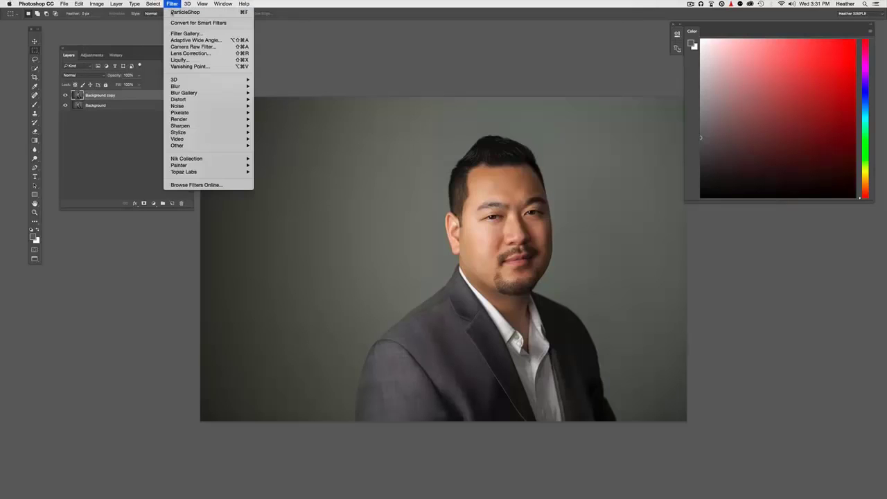
{"action": "mouse_move", "coordinate": [196, 167]}
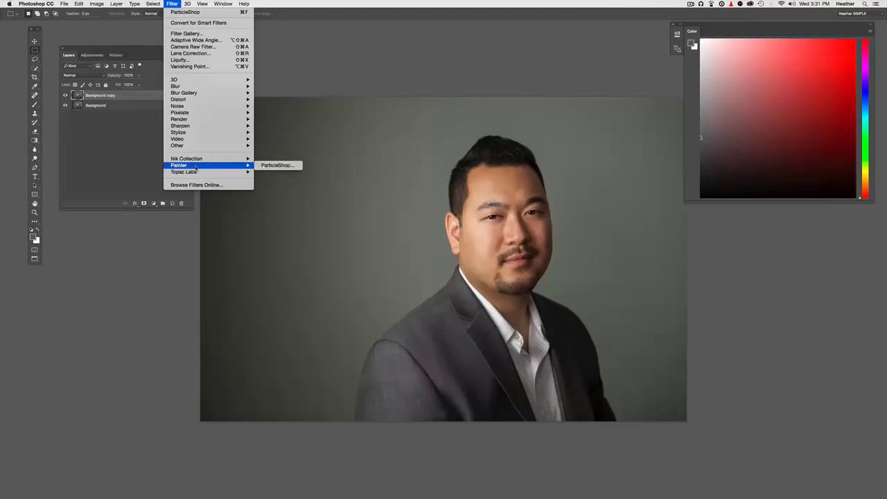
{"action": "left_click", "coordinate": [274, 166]}
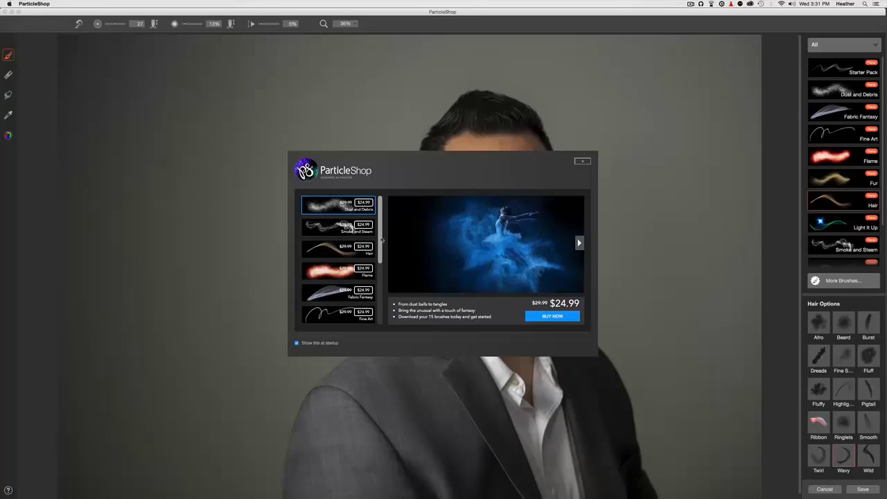
- Browse the brush packs offered in the ParticleShop startup window, from Dust and Debris to Superhero, and dismiss it
{"action": "left_click_drag", "start_coordinate": [380, 240], "coordinate": [375, 326]}
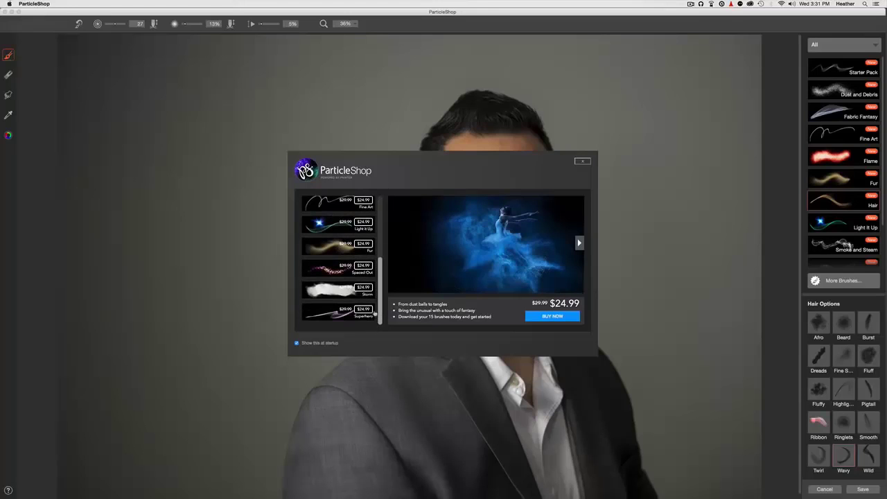
{"action": "scroll", "coordinate": [372, 298], "scroll_direction": "up", "scroll_amount": 4}
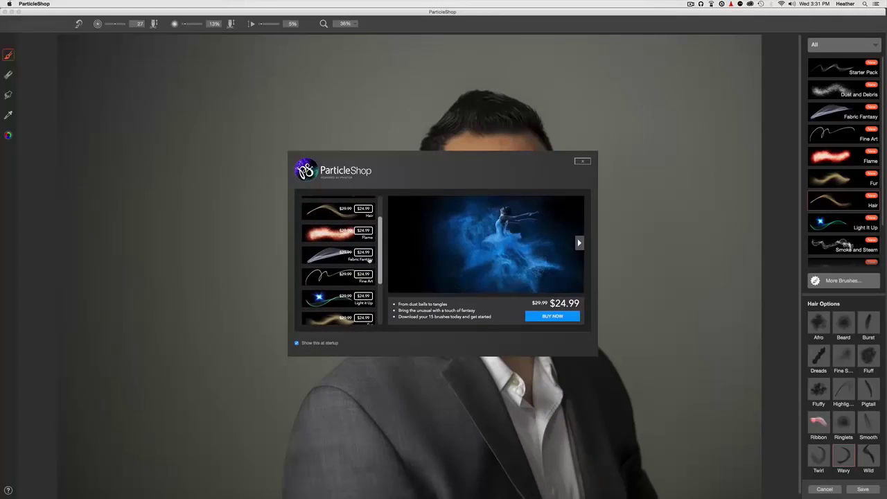
{"action": "scroll", "coordinate": [369, 260], "scroll_direction": "down", "scroll_amount": 3}
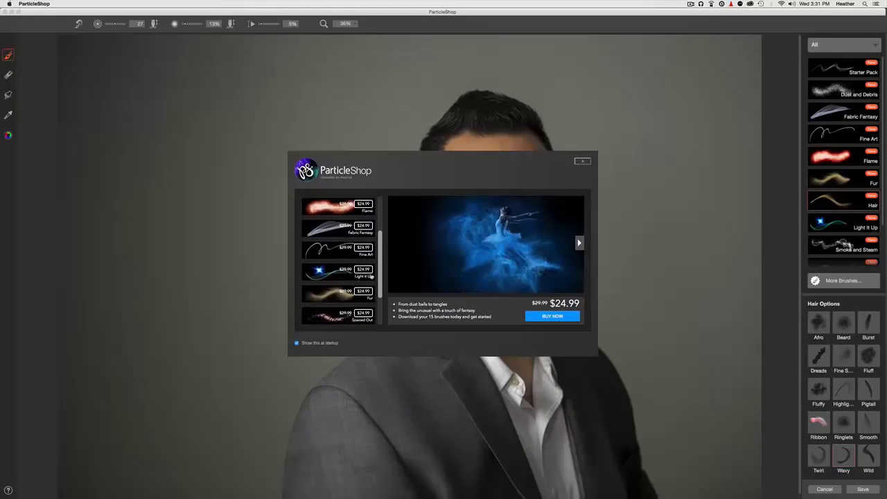
{"action": "scroll", "coordinate": [373, 293], "scroll_direction": "down", "scroll_amount": 2}
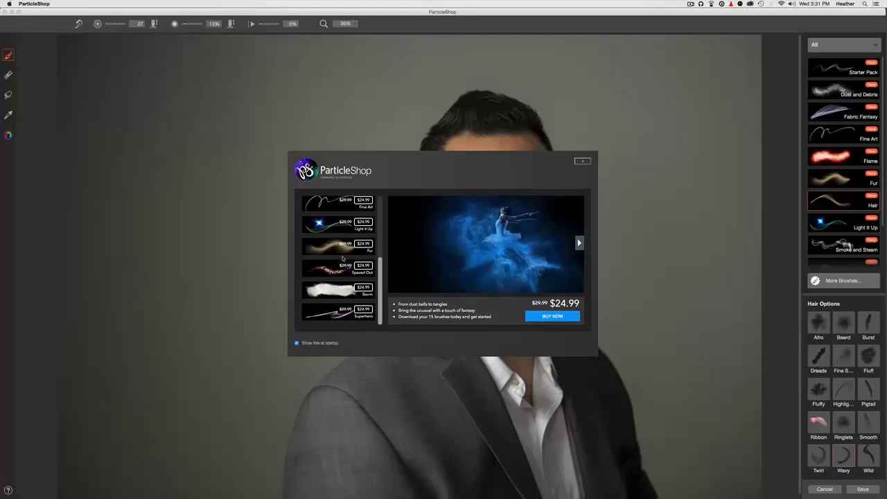
{"action": "left_click", "coordinate": [582, 162]}
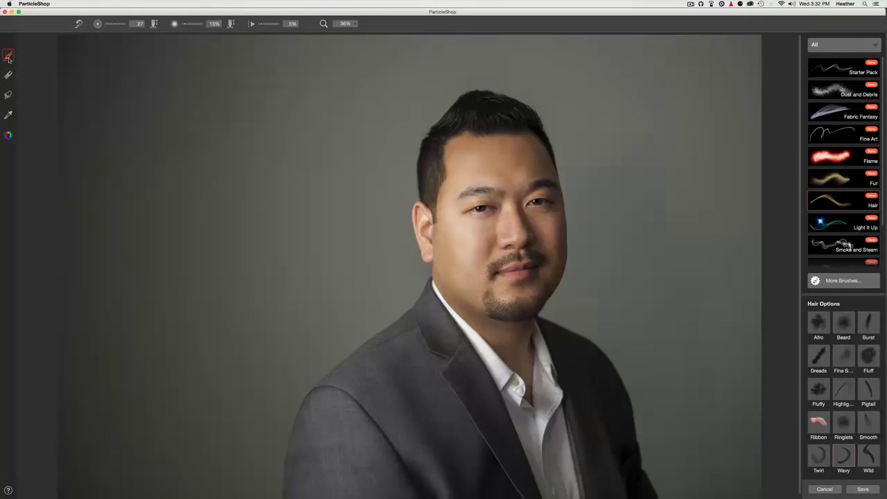
- Try a Wavy hair stroke on the backdrop, undo it, and test the Eraser beside the man's ear
{"action": "mouse_move", "coordinate": [276, 103]}
{"action": "left_mouse_down"}
{"action": "mouse_move", "coordinate": [300, 159]}
{"action": "mouse_move", "coordinate": [299, 209]}
{"action": "mouse_move", "coordinate": [316, 241]}
{"action": "mouse_move", "coordinate": [241, 240]}
{"action": "mouse_move", "coordinate": [206, 227]}
{"action": "left_mouse_up"}
{"action": "key", "text": "super+z"}
{"action": "left_click", "coordinate": [8, 76]}
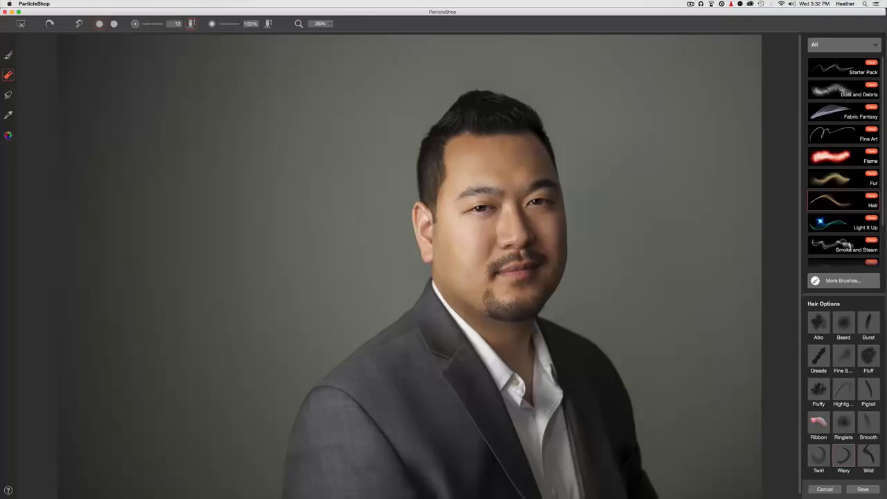
{"action": "left_click_drag", "start_coordinate": [412, 208], "coordinate": [402, 256]}
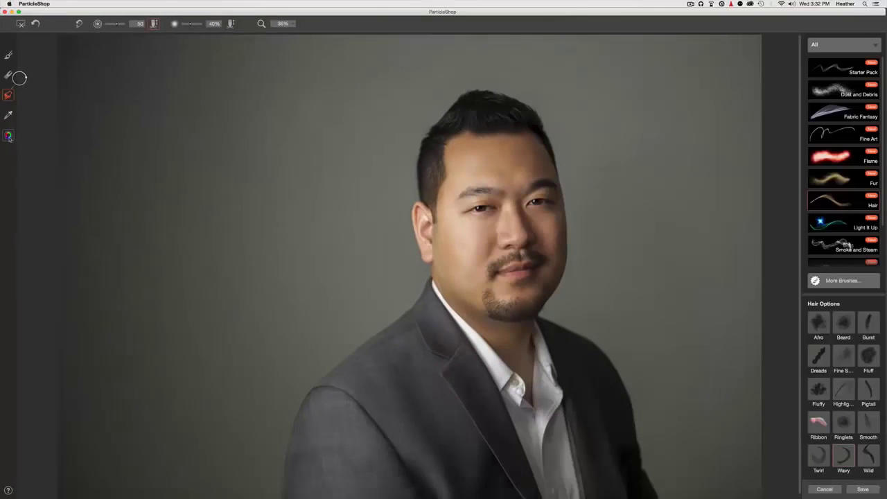
- Examine the color wheel, dismiss it, and switch back to the Brush tool
{"action": "left_click", "coordinate": [8, 135]}
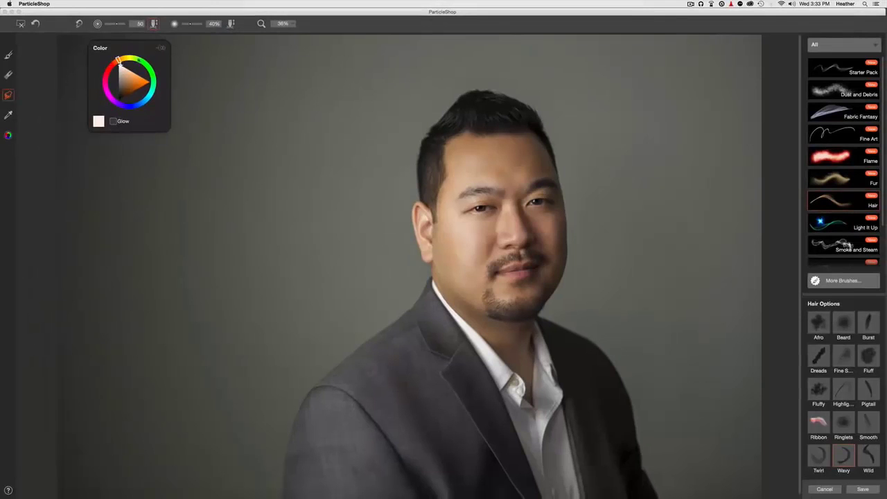
{"action": "left_click", "coordinate": [178, 107]}
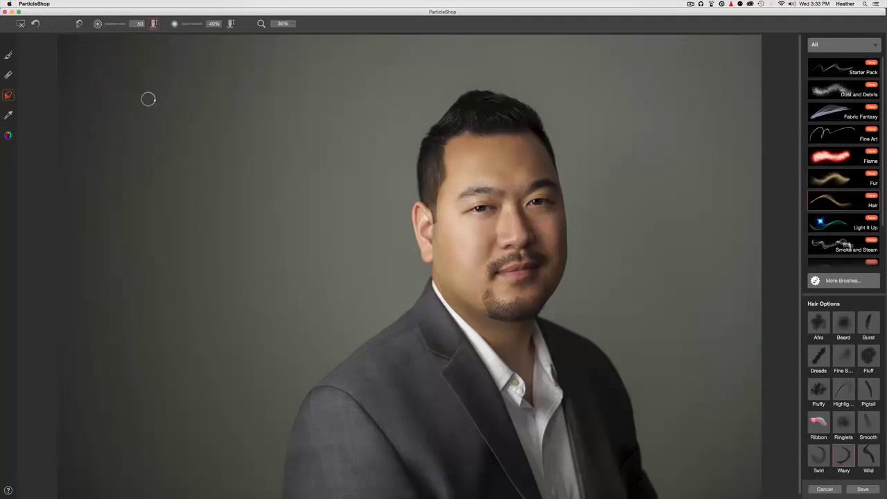
{"action": "left_click", "coordinate": [9, 57]}
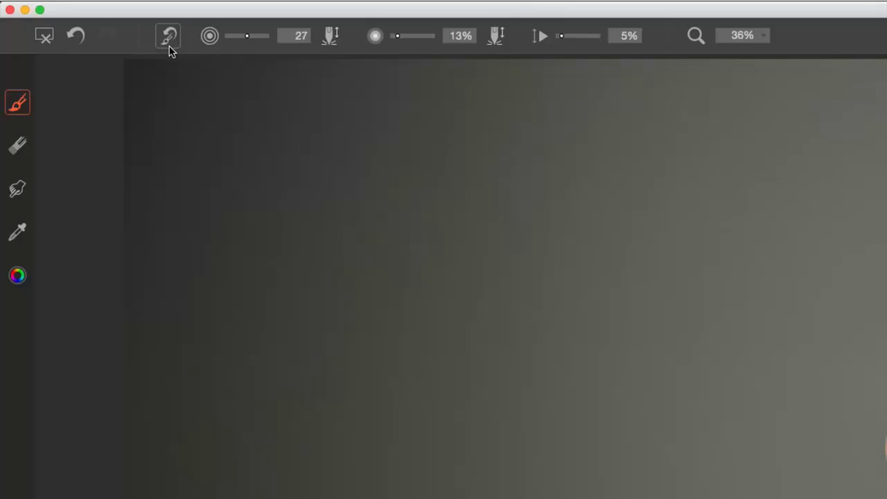
- Set the Wavy brush to size 319, opacity 87% and variability 28%, and paint test strokes on the backdrop
{"action": "left_click_drag", "start_coordinate": [247, 37], "coordinate": [264, 39]}
{"action": "left_click_drag", "start_coordinate": [398, 36], "coordinate": [441, 43]}
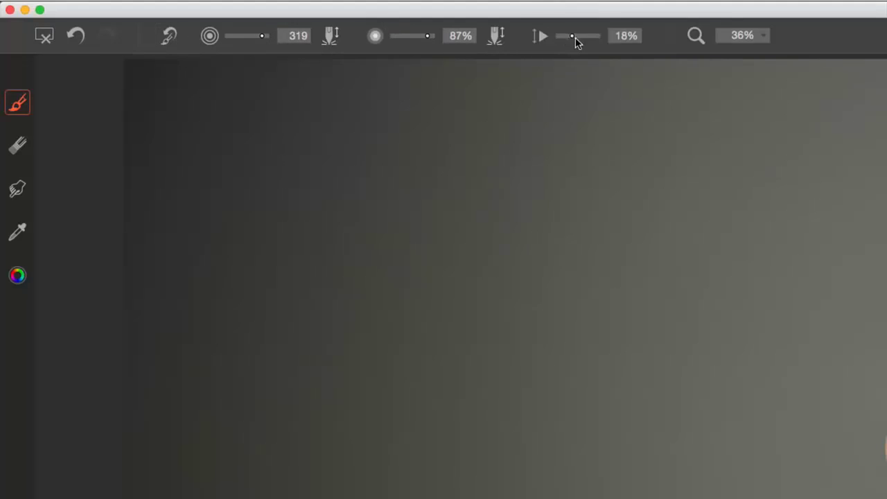
{"action": "left_click_drag", "start_coordinate": [577, 38], "coordinate": [580, 38]}
{"action": "mouse_move", "coordinate": [426, 148]}
{"action": "left_mouse_down"}
{"action": "mouse_move", "coordinate": [307, 172]}
{"action": "mouse_move", "coordinate": [414, 206]}
{"action": "mouse_move", "coordinate": [302, 214]}
{"action": "mouse_move", "coordinate": [343, 132]}
{"action": "mouse_move", "coordinate": [402, 151]}
{"action": "mouse_move", "coordinate": [395, 142]}
{"action": "mouse_move", "coordinate": [302, 204]}
{"action": "mouse_move", "coordinate": [287, 219]}
{"action": "mouse_move", "coordinate": [305, 250]}
{"action": "mouse_move", "coordinate": [298, 168]}
{"action": "mouse_move", "coordinate": [195, 163]}
{"action": "mouse_move", "coordinate": [194, 125]}
{"action": "left_mouse_up"}
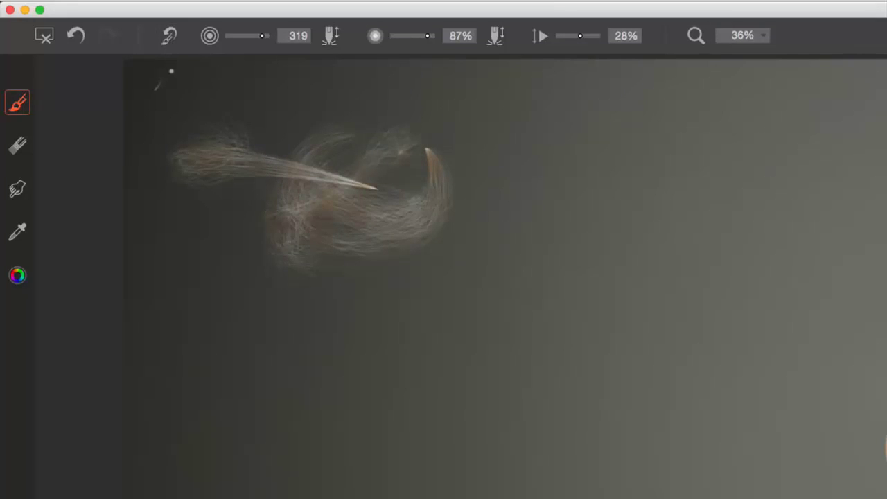
- Reset the Wavy brush to its default settings and paint several curling hair strokes on the backdrop beside the man
{"action": "left_click", "coordinate": [166, 39]}
{"action": "mouse_move", "coordinate": [513, 191]}
{"action": "left_mouse_down"}
{"action": "mouse_move", "coordinate": [436, 283]}
{"action": "mouse_move", "coordinate": [280, 304]}
{"action": "left_mouse_up"}
{"action": "mouse_move", "coordinate": [509, 185]}
{"action": "left_mouse_down"}
{"action": "mouse_move", "coordinate": [515, 295]}
{"action": "mouse_move", "coordinate": [393, 306]}
{"action": "mouse_move", "coordinate": [212, 297]}
{"action": "mouse_move", "coordinate": [225, 418]}
{"action": "mouse_move", "coordinate": [163, 382]}
{"action": "mouse_move", "coordinate": [529, 217]}
{"action": "mouse_move", "coordinate": [524, 338]}
{"action": "mouse_move", "coordinate": [400, 299]}
{"action": "mouse_move", "coordinate": [196, 294]}
{"action": "mouse_move", "coordinate": [180, 401]}
{"action": "mouse_move", "coordinate": [124, 398]}
{"action": "left_mouse_up"}
{"action": "mouse_move", "coordinate": [512, 179]}
{"action": "left_mouse_down"}
{"action": "mouse_move", "coordinate": [524, 300]}
{"action": "mouse_move", "coordinate": [374, 327]}
{"action": "left_mouse_up"}
{"action": "mouse_move", "coordinate": [514, 187]}
{"action": "left_mouse_down"}
{"action": "mouse_move", "coordinate": [422, 333]}
{"action": "mouse_move", "coordinate": [558, 366]}
{"action": "mouse_move", "coordinate": [524, 240]}
{"action": "mouse_move", "coordinate": [367, 356]}
{"action": "mouse_move", "coordinate": [589, 384]}
{"action": "mouse_move", "coordinate": [653, 425]}
{"action": "mouse_move", "coordinate": [689, 277]}
{"action": "mouse_move", "coordinate": [627, 205]}
{"action": "left_mouse_up"}
{"action": "mouse_move", "coordinate": [513, 181]}
{"action": "left_mouse_down"}
{"action": "mouse_move", "coordinate": [517, 268]}
{"action": "mouse_move", "coordinate": [506, 255]}
{"action": "mouse_move", "coordinate": [516, 287]}
{"action": "mouse_move", "coordinate": [504, 271]}
{"action": "mouse_move", "coordinate": [533, 367]}
{"action": "left_mouse_up"}
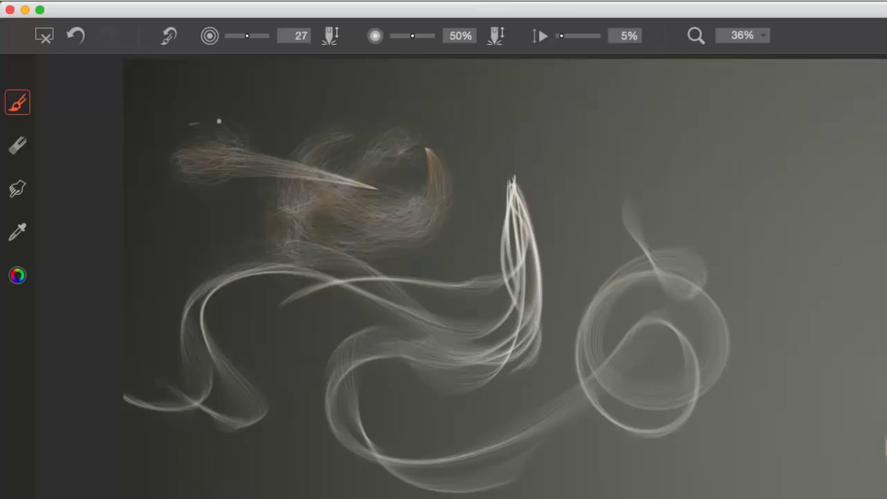
- Revert the document to its last saved version and test pen-pressure-controlled size with Wavy strokes on the backdrop
{"action": "left_click", "coordinate": [43, 38]}
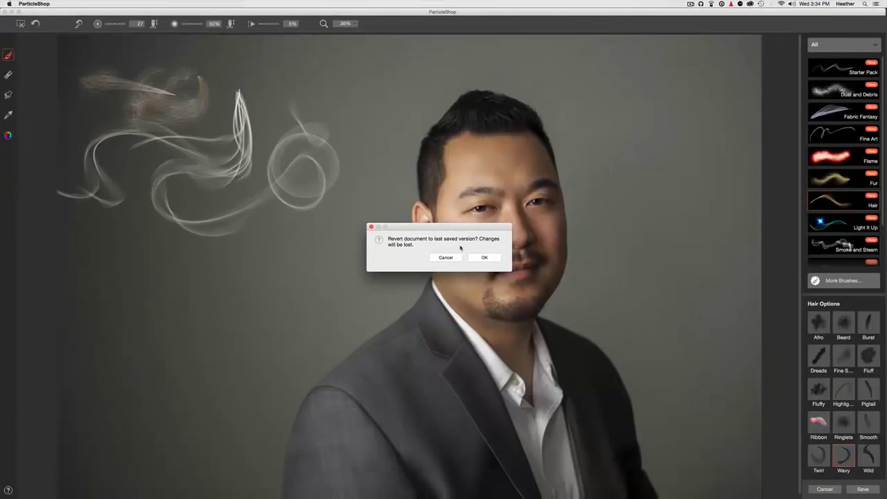
{"action": "left_click", "coordinate": [478, 258]}
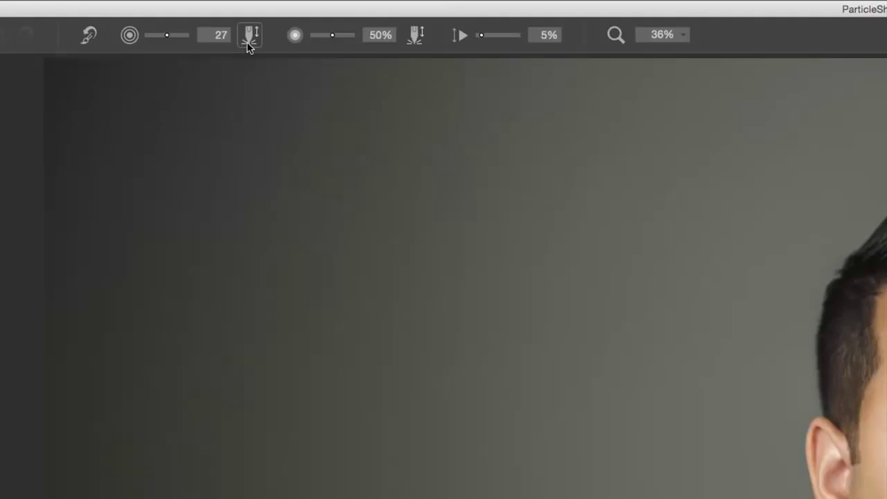
{"action": "left_click_drag", "start_coordinate": [243, 168], "coordinate": [328, 174]}
{"action": "mouse_move", "coordinate": [246, 187]}
{"action": "left_mouse_down"}
{"action": "mouse_move", "coordinate": [288, 189]}
{"action": "mouse_move", "coordinate": [339, 218]}
{"action": "mouse_move", "coordinate": [394, 213]}
{"action": "mouse_move", "coordinate": [447, 224]}
{"action": "mouse_move", "coordinate": [524, 315]}
{"action": "mouse_move", "coordinate": [372, 188]}
{"action": "mouse_move", "coordinate": [534, 345]}
{"action": "mouse_move", "coordinate": [386, 245]}
{"action": "mouse_move", "coordinate": [488, 335]}
{"action": "mouse_move", "coordinate": [467, 338]}
{"action": "mouse_move", "coordinate": [350, 275]}
{"action": "mouse_move", "coordinate": [466, 317]}
{"action": "mouse_move", "coordinate": [454, 316]}
{"action": "mouse_move", "coordinate": [474, 362]}
{"action": "mouse_move", "coordinate": [166, 395]}
{"action": "left_mouse_up"}
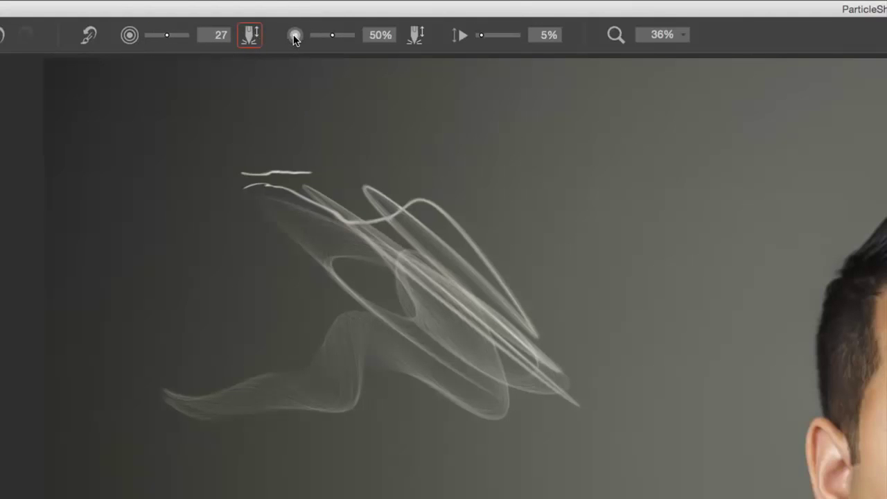
- Set the brush opacity to 100% and paint several curving Wavy strokes on the backdrop near the man's head
{"action": "left_click", "coordinate": [380, 35]}
{"action": "type", "text": "100"}
{"action": "mouse_move", "coordinate": [493, 109]}
{"action": "left_mouse_down"}
{"action": "mouse_move", "coordinate": [529, 111]}
{"action": "mouse_move", "coordinate": [569, 136]}
{"action": "mouse_move", "coordinate": [535, 193]}
{"action": "mouse_move", "coordinate": [565, 231]}
{"action": "mouse_move", "coordinate": [590, 299]}
{"action": "left_mouse_up"}
{"action": "mouse_move", "coordinate": [506, 129]}
{"action": "left_mouse_down"}
{"action": "mouse_move", "coordinate": [561, 195]}
{"action": "mouse_move", "coordinate": [530, 210]}
{"action": "mouse_move", "coordinate": [622, 310]}
{"action": "left_mouse_up"}
{"action": "left_click_drag", "start_coordinate": [525, 222], "coordinate": [420, 177]}
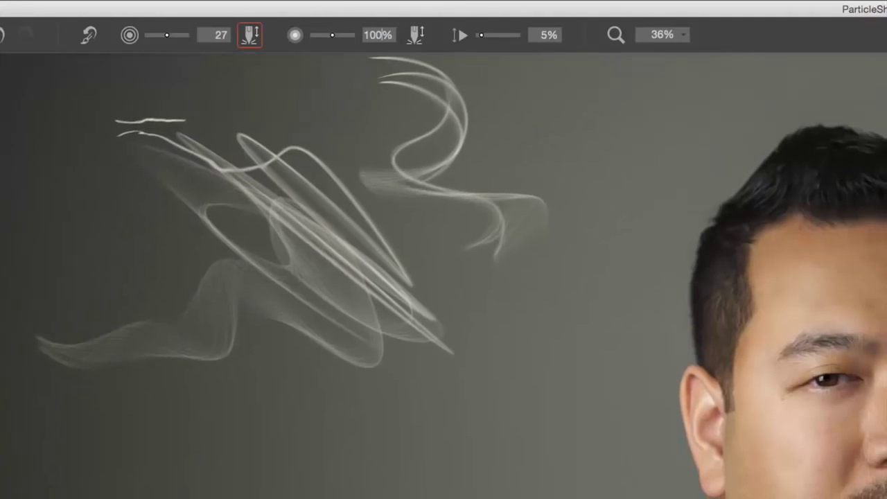
{"action": "mouse_move", "coordinate": [379, 69]}
{"action": "left_mouse_down"}
{"action": "mouse_move", "coordinate": [421, 207]}
{"action": "mouse_move", "coordinate": [533, 294]}
{"action": "mouse_move", "coordinate": [513, 314]}
{"action": "left_mouse_up"}
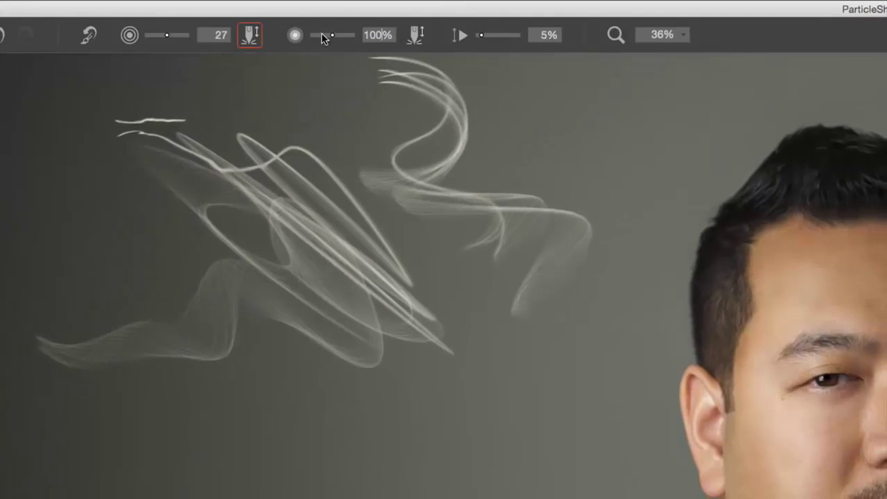
- Lower the brush opacity to 5% and paint faint Wavy strokes between the previous ones and the man's head
{"action": "left_click_drag", "start_coordinate": [323, 38], "coordinate": [321, 38]}
{"action": "mouse_move", "coordinate": [511, 98]}
{"action": "left_mouse_down"}
{"action": "mouse_move", "coordinate": [593, 185]}
{"action": "mouse_move", "coordinate": [597, 270]}
{"action": "left_mouse_up"}
{"action": "mouse_move", "coordinate": [514, 93]}
{"action": "left_mouse_down"}
{"action": "mouse_move", "coordinate": [523, 169]}
{"action": "mouse_move", "coordinate": [641, 298]}
{"action": "left_mouse_up"}
{"action": "mouse_move", "coordinate": [534, 118]}
{"action": "left_mouse_down"}
{"action": "mouse_move", "coordinate": [633, 256]}
{"action": "mouse_move", "coordinate": [592, 325]}
{"action": "mouse_move", "coordinate": [548, 162]}
{"action": "mouse_move", "coordinate": [642, 243]}
{"action": "left_mouse_up"}
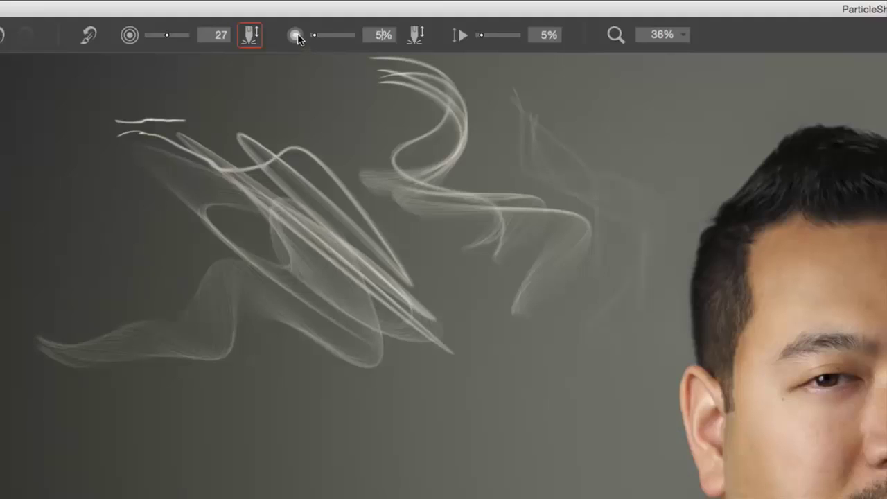
- Restore the brush opacity to 100%, enable pen-pressure control of opacity, and paint a test stroke on the empty backdrop
{"action": "double_click", "coordinate": [377, 37]}
{"action": "type", "text": "100"}
{"action": "left_click", "coordinate": [416, 36]}
{"action": "mouse_move", "coordinate": [475, 218]}
{"action": "left_mouse_down"}
{"action": "mouse_move", "coordinate": [473, 129]}
{"action": "mouse_move", "coordinate": [495, 23]}
{"action": "left_mouse_up"}
{"action": "mouse_move", "coordinate": [289, 208]}
{"action": "left_mouse_down"}
{"action": "mouse_move", "coordinate": [318, 241]}
{"action": "mouse_move", "coordinate": [310, 205]}
{"action": "mouse_move", "coordinate": [327, 222]}
{"action": "mouse_move", "coordinate": [317, 223]}
{"action": "mouse_move", "coordinate": [349, 233]}
{"action": "mouse_move", "coordinate": [345, 192]}
{"action": "mouse_move", "coordinate": [286, 198]}
{"action": "mouse_move", "coordinate": [307, 241]}
{"action": "mouse_move", "coordinate": [385, 208]}
{"action": "left_mouse_up"}
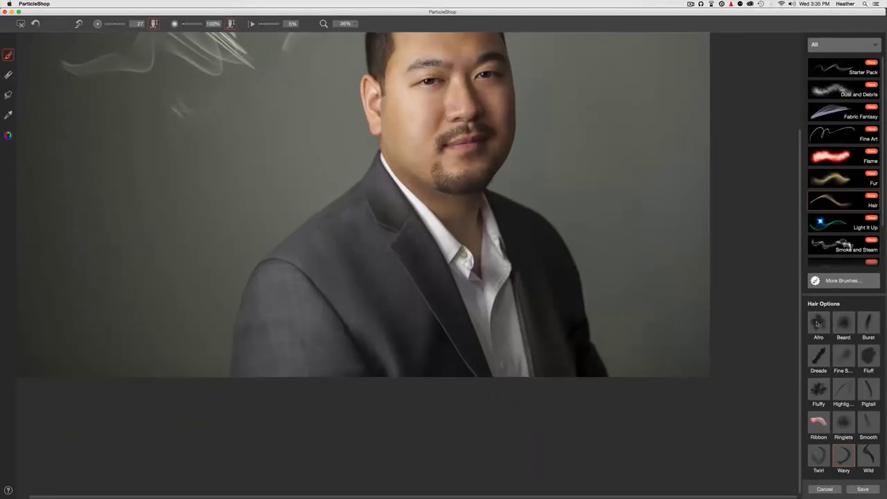
- Choose the Afro hair brush and paint heavy and light test patches on the backdrop beside the man's face
{"action": "left_click", "coordinate": [818, 321]}
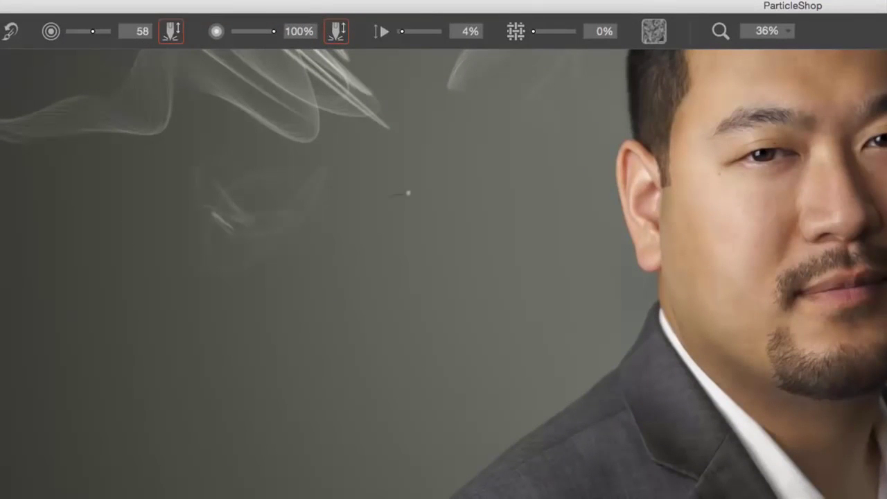
{"action": "mouse_move", "coordinate": [408, 193]}
{"action": "left_mouse_down"}
{"action": "mouse_move", "coordinate": [427, 165]}
{"action": "mouse_move", "coordinate": [451, 196]}
{"action": "mouse_move", "coordinate": [449, 168]}
{"action": "mouse_move", "coordinate": [479, 185]}
{"action": "mouse_move", "coordinate": [474, 158]}
{"action": "mouse_move", "coordinate": [484, 165]}
{"action": "mouse_move", "coordinate": [483, 201]}
{"action": "mouse_move", "coordinate": [482, 189]}
{"action": "mouse_move", "coordinate": [458, 192]}
{"action": "mouse_move", "coordinate": [448, 224]}
{"action": "mouse_move", "coordinate": [408, 206]}
{"action": "mouse_move", "coordinate": [423, 231]}
{"action": "mouse_move", "coordinate": [385, 234]}
{"action": "mouse_move", "coordinate": [407, 254]}
{"action": "mouse_move", "coordinate": [406, 270]}
{"action": "mouse_move", "coordinate": [414, 255]}
{"action": "mouse_move", "coordinate": [430, 297]}
{"action": "mouse_move", "coordinate": [432, 259]}
{"action": "mouse_move", "coordinate": [450, 275]}
{"action": "mouse_move", "coordinate": [451, 245]}
{"action": "mouse_move", "coordinate": [425, 271]}
{"action": "mouse_move", "coordinate": [447, 279]}
{"action": "mouse_move", "coordinate": [461, 305]}
{"action": "mouse_move", "coordinate": [481, 302]}
{"action": "mouse_move", "coordinate": [489, 281]}
{"action": "mouse_move", "coordinate": [483, 226]}
{"action": "mouse_move", "coordinate": [486, 283]}
{"action": "mouse_move", "coordinate": [465, 267]}
{"action": "mouse_move", "coordinate": [528, 228]}
{"action": "mouse_move", "coordinate": [514, 219]}
{"action": "mouse_move", "coordinate": [517, 290]}
{"action": "mouse_move", "coordinate": [479, 255]}
{"action": "mouse_move", "coordinate": [405, 326]}
{"action": "mouse_move", "coordinate": [401, 307]}
{"action": "mouse_move", "coordinate": [425, 304]}
{"action": "left_mouse_up"}
{"action": "left_click_drag", "start_coordinate": [363, 234], "coordinate": [349, 231]}
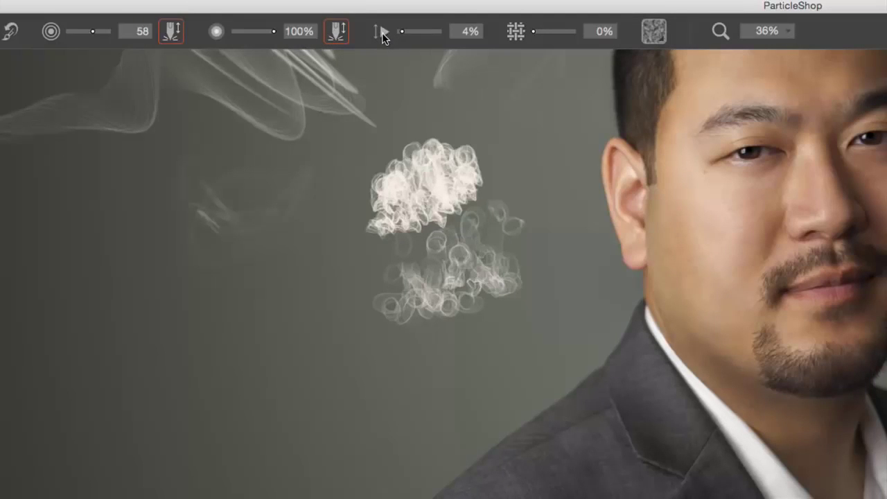
- Paint comparison Afro patches on the backdrop with the brush variability at 50% and at 0%
{"action": "left_click_drag", "start_coordinate": [404, 32], "coordinate": [439, 32]}
{"action": "left_click", "coordinate": [318, 258]}
{"action": "mouse_move", "coordinate": [325, 258]}
{"action": "left_mouse_down"}
{"action": "mouse_move", "coordinate": [312, 331]}
{"action": "mouse_move", "coordinate": [333, 304]}
{"action": "mouse_move", "coordinate": [317, 307]}
{"action": "mouse_move", "coordinate": [328, 300]}
{"action": "mouse_move", "coordinate": [325, 264]}
{"action": "mouse_move", "coordinate": [310, 299]}
{"action": "mouse_move", "coordinate": [303, 251]}
{"action": "mouse_move", "coordinate": [327, 307]}
{"action": "mouse_move", "coordinate": [346, 292]}
{"action": "mouse_move", "coordinate": [345, 313]}
{"action": "mouse_move", "coordinate": [327, 221]}
{"action": "mouse_move", "coordinate": [342, 291]}
{"action": "left_mouse_up"}
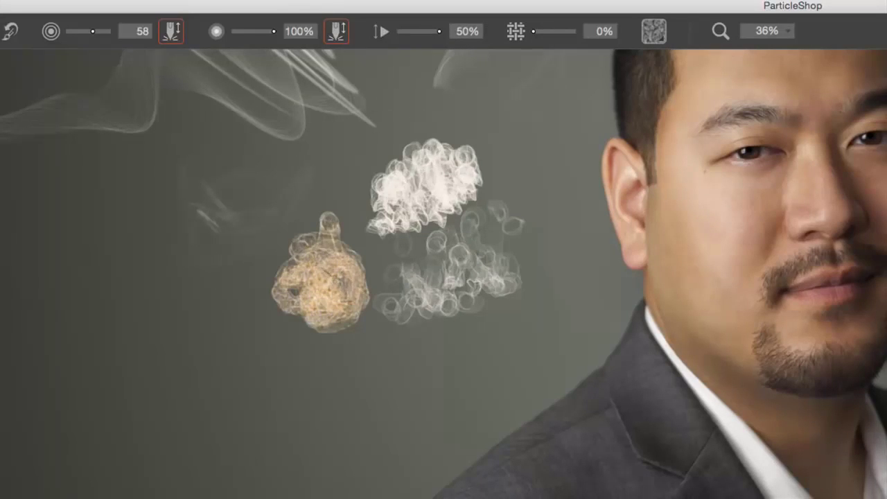
{"action": "left_click_drag", "start_coordinate": [437, 33], "coordinate": [392, 38]}
{"action": "mouse_move", "coordinate": [283, 332]}
{"action": "left_mouse_down"}
{"action": "mouse_move", "coordinate": [249, 350]}
{"action": "mouse_move", "coordinate": [218, 315]}
{"action": "mouse_move", "coordinate": [243, 312]}
{"action": "mouse_move", "coordinate": [246, 336]}
{"action": "mouse_move", "coordinate": [218, 312]}
{"action": "left_mouse_up"}
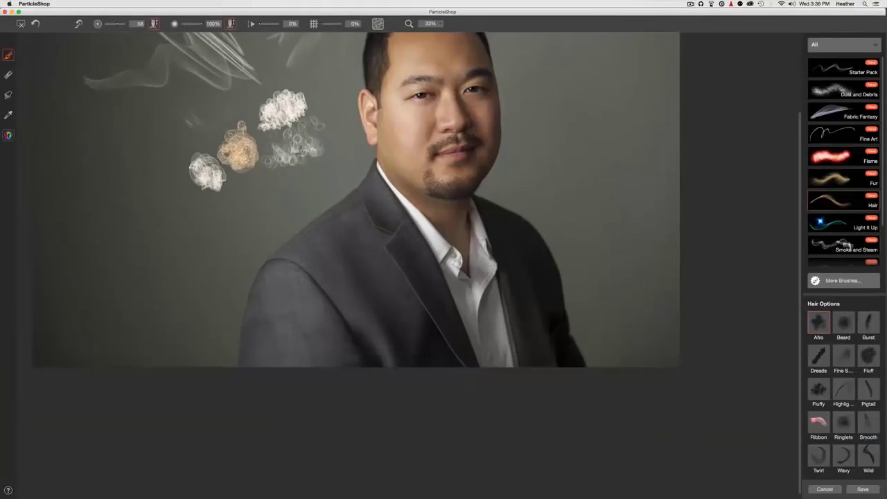
- Switch the brush color to magenta and test Afro patches at different variability values, ending at 9%
{"action": "left_click", "coordinate": [7, 135]}
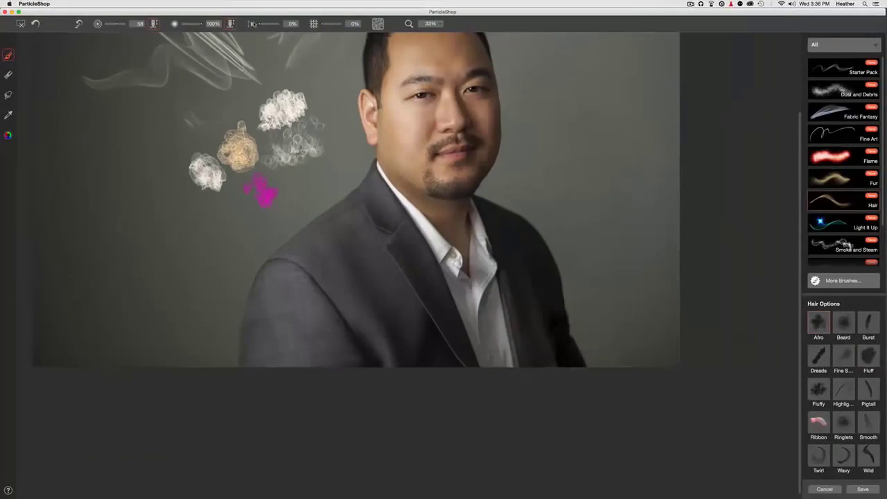
{"action": "left_click_drag", "start_coordinate": [256, 24], "coordinate": [285, 28]}
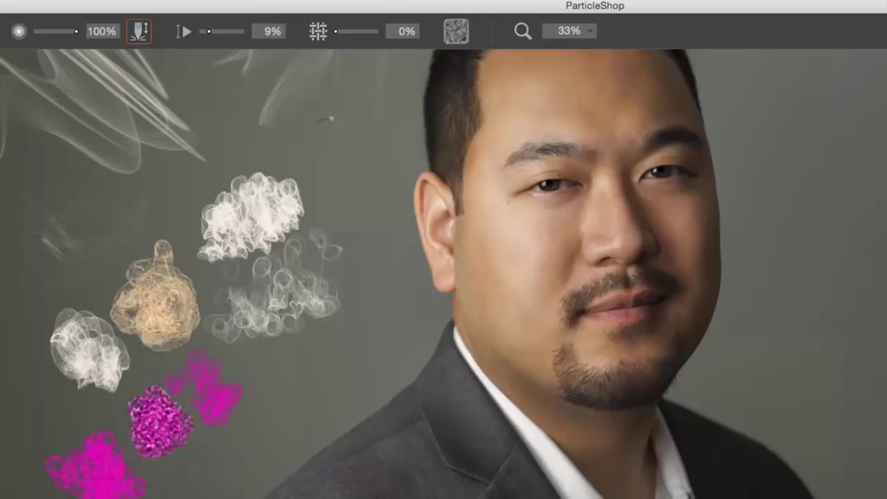
- Raise the brush grain to 100% and paint a magenta Afro patch on the backdrop across from the white patches
{"action": "left_click_drag", "start_coordinate": [491, 184], "coordinate": [228, 159]}
{"action": "left_click_drag", "start_coordinate": [336, 33], "coordinate": [409, 50]}
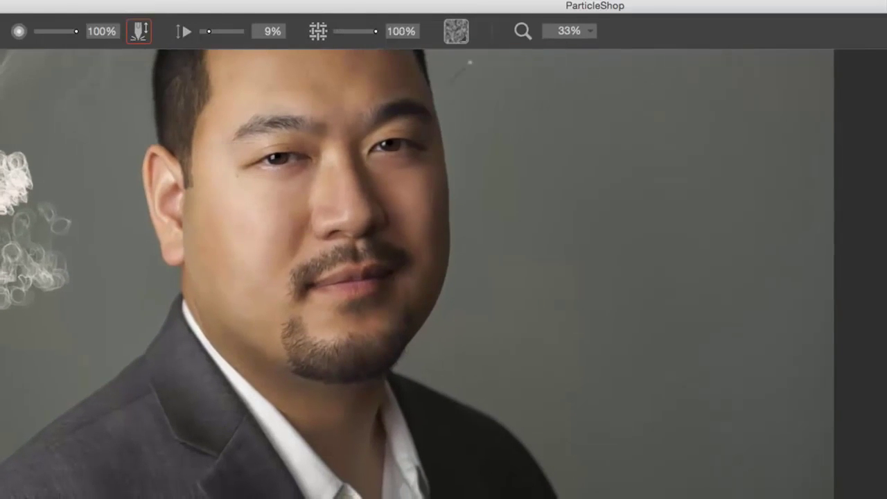
{"action": "mouse_move", "coordinate": [491, 93]}
{"action": "left_mouse_down"}
{"action": "mouse_move", "coordinate": [494, 161]}
{"action": "mouse_move", "coordinate": [506, 163]}
{"action": "mouse_move", "coordinate": [505, 208]}
{"action": "mouse_move", "coordinate": [528, 173]}
{"action": "mouse_move", "coordinate": [507, 240]}
{"action": "mouse_move", "coordinate": [489, 180]}
{"action": "mouse_move", "coordinate": [511, 222]}
{"action": "left_mouse_up"}
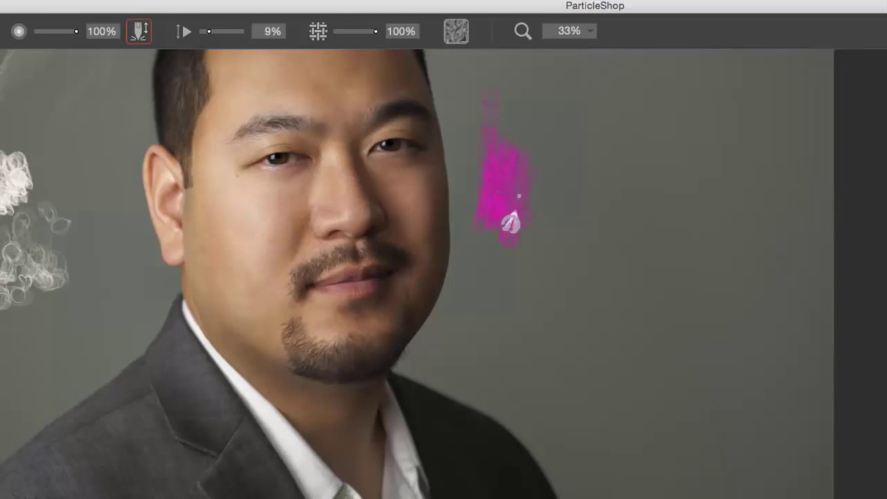
- Choose the horizontally banded paper texture, paint a second magenta patch beside the first, and inspect the texture up close
{"action": "left_click", "coordinate": [453, 35]}
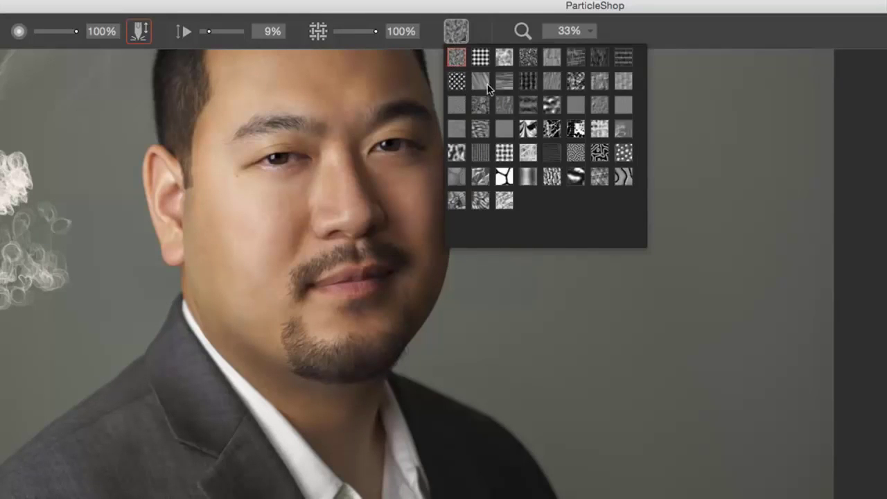
{"action": "left_click", "coordinate": [622, 58]}
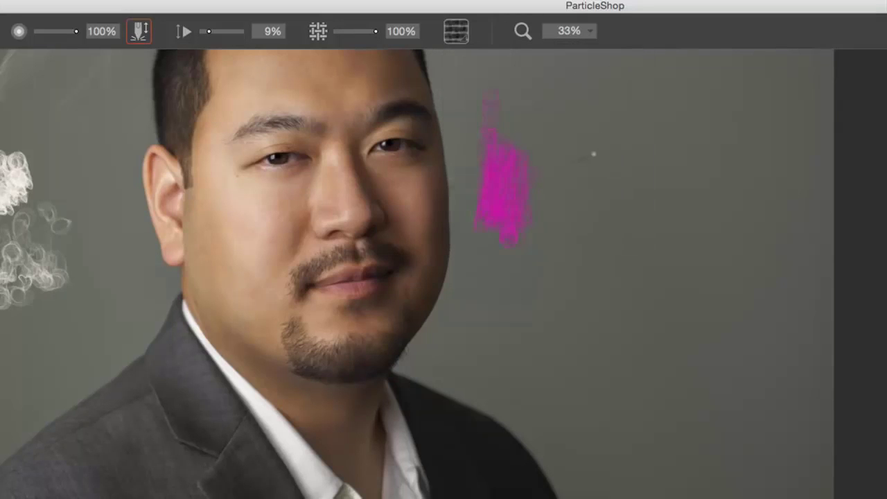
{"action": "mouse_move", "coordinate": [584, 163]}
{"action": "left_mouse_down"}
{"action": "mouse_move", "coordinate": [555, 218]}
{"action": "mouse_move", "coordinate": [570, 202]}
{"action": "mouse_move", "coordinate": [585, 245]}
{"action": "left_mouse_up"}
{"action": "left_click_drag", "start_coordinate": [486, 264], "coordinate": [379, 267]}
{"action": "key", "text": "super+equal"}
{"action": "key", "text": "super+equal"}
{"action": "key", "text": "super+equal"}
{"action": "left_click_drag", "start_coordinate": [378, 90], "coordinate": [481, 233]}
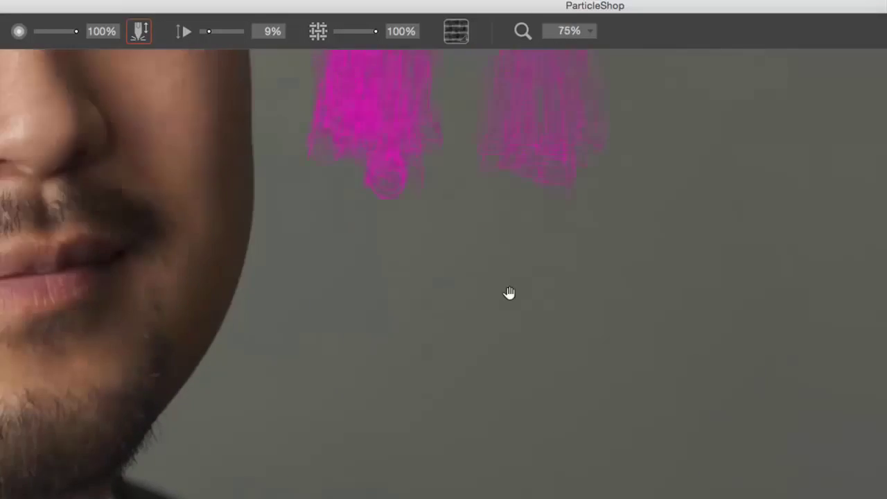
- Paint extra magenta strokes over the second patch beside the face with the horizontally banded texture
{"action": "left_click_drag", "start_coordinate": [418, 233], "coordinate": [362, 355]}
{"action": "mouse_move", "coordinate": [529, 161]}
{"action": "left_mouse_down"}
{"action": "mouse_move", "coordinate": [550, 157]}
{"action": "mouse_move", "coordinate": [571, 214]}
{"action": "mouse_move", "coordinate": [553, 165]}
{"action": "left_mouse_up"}
{"action": "mouse_move", "coordinate": [553, 203]}
{"action": "left_mouse_down"}
{"action": "mouse_move", "coordinate": [485, 242]}
{"action": "mouse_move", "coordinate": [558, 136]}
{"action": "mouse_move", "coordinate": [548, 254]}
{"action": "mouse_move", "coordinate": [503, 161]}
{"action": "left_mouse_up"}
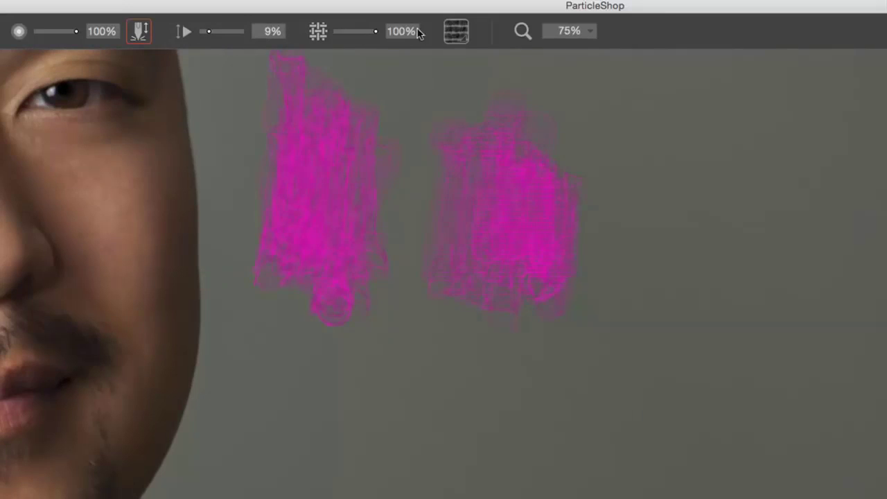
- Paint a third magenta patch using the wavy-line paper texture and a fourth one with the grain lowered to 0%
{"action": "left_click", "coordinate": [458, 29]}
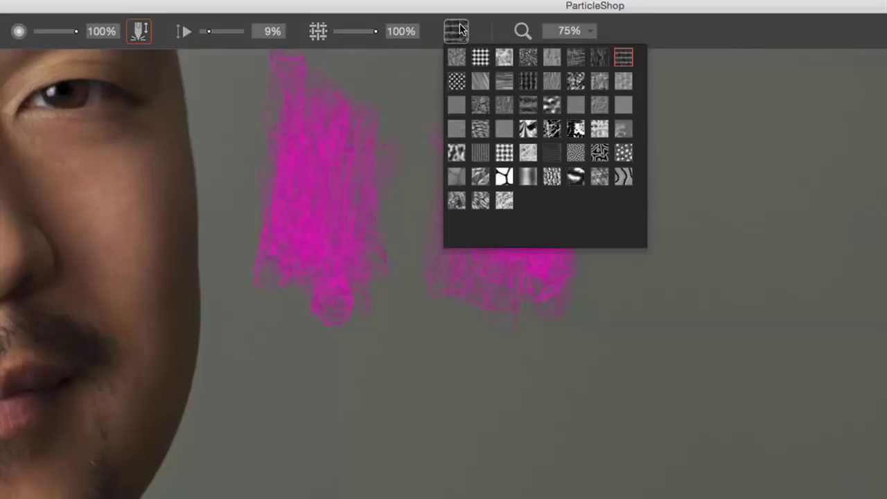
{"action": "left_click", "coordinate": [622, 178]}
{"action": "mouse_move", "coordinate": [635, 149]}
{"action": "left_mouse_down"}
{"action": "mouse_move", "coordinate": [650, 264]}
{"action": "mouse_move", "coordinate": [644, 159]}
{"action": "mouse_move", "coordinate": [610, 277]}
{"action": "mouse_move", "coordinate": [595, 278]}
{"action": "mouse_move", "coordinate": [630, 257]}
{"action": "mouse_move", "coordinate": [634, 298]}
{"action": "mouse_move", "coordinate": [646, 149]}
{"action": "mouse_move", "coordinate": [628, 229]}
{"action": "mouse_move", "coordinate": [607, 128]}
{"action": "mouse_move", "coordinate": [645, 260]}
{"action": "mouse_move", "coordinate": [638, 245]}
{"action": "left_mouse_up"}
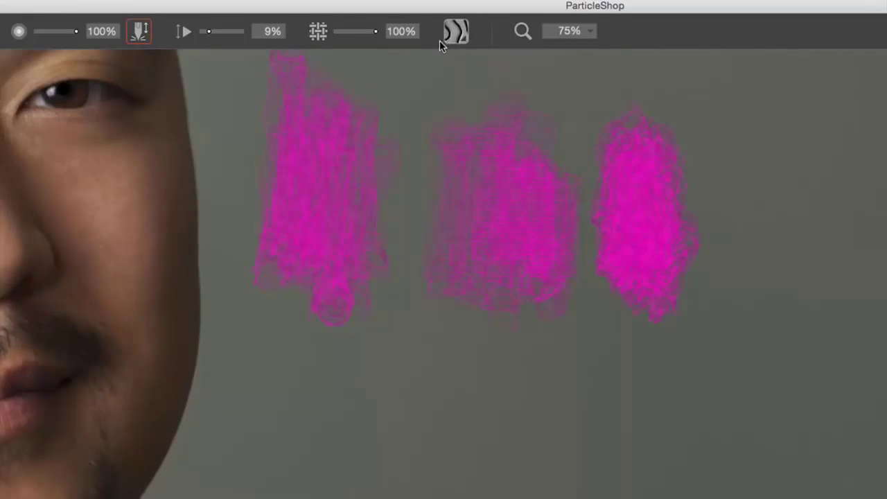
{"action": "left_click_drag", "start_coordinate": [374, 32], "coordinate": [314, 31]}
{"action": "mouse_move", "coordinate": [687, 142]}
{"action": "left_mouse_down"}
{"action": "mouse_move", "coordinate": [725, 137]}
{"action": "mouse_move", "coordinate": [727, 281]}
{"action": "mouse_move", "coordinate": [759, 236]}
{"action": "mouse_move", "coordinate": [744, 135]}
{"action": "mouse_move", "coordinate": [742, 257]}
{"action": "left_mouse_up"}
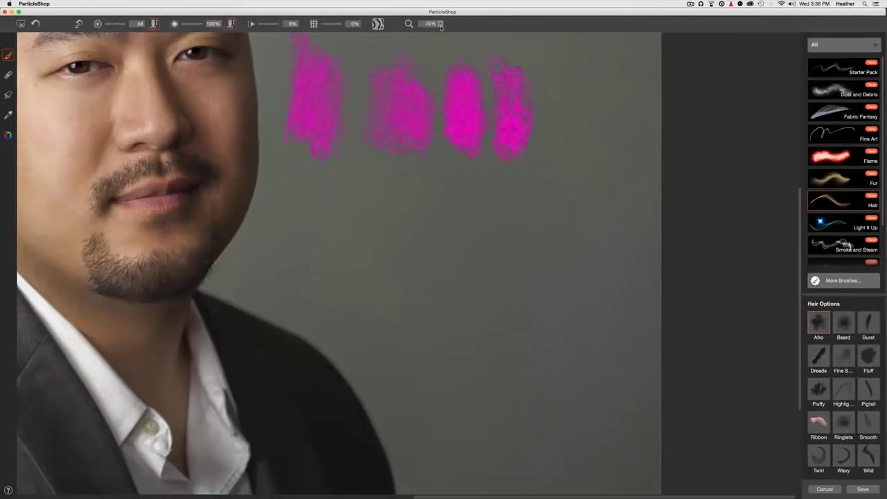
- Draw a faint magenta loop below the patches and examine the canvas at 150%, 100% and 25% zoom
{"action": "left_click", "coordinate": [431, 23]}
{"action": "left_click", "coordinate": [421, 78]}
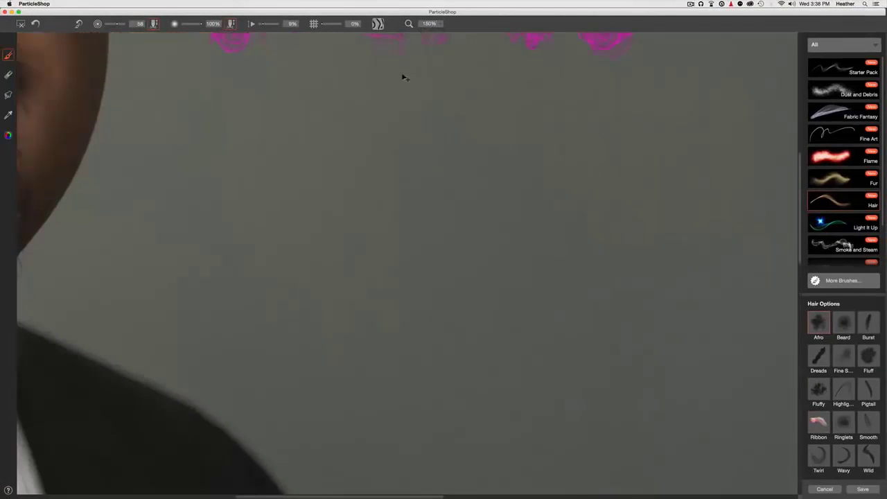
{"action": "left_click", "coordinate": [357, 107]}
{"action": "left_click", "coordinate": [443, 24]}
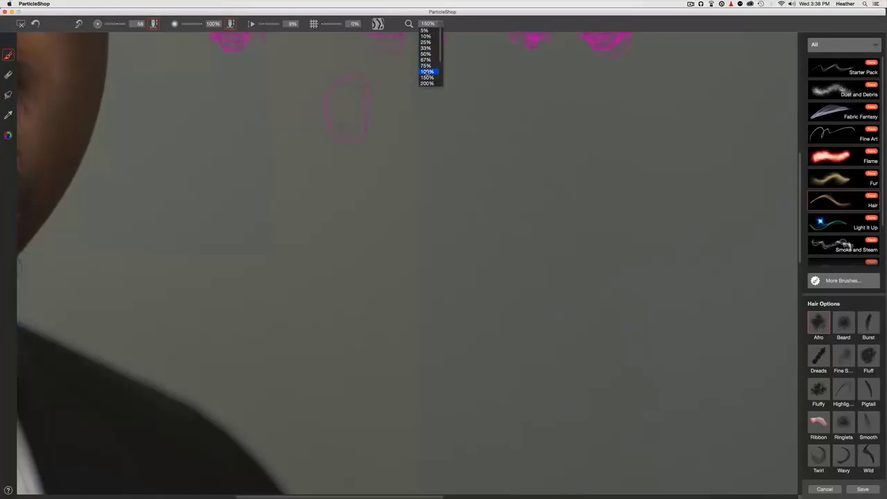
{"action": "left_click", "coordinate": [419, 70]}
{"action": "left_click", "coordinate": [430, 23]}
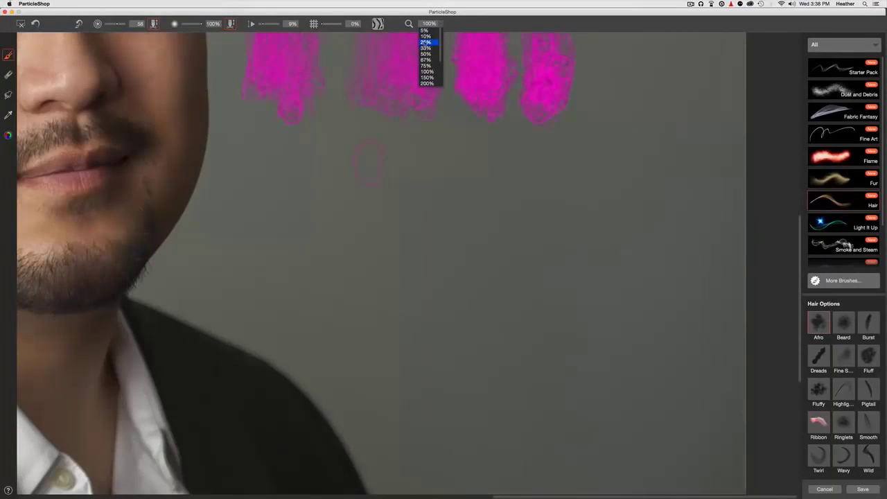
{"action": "left_click", "coordinate": [425, 43]}
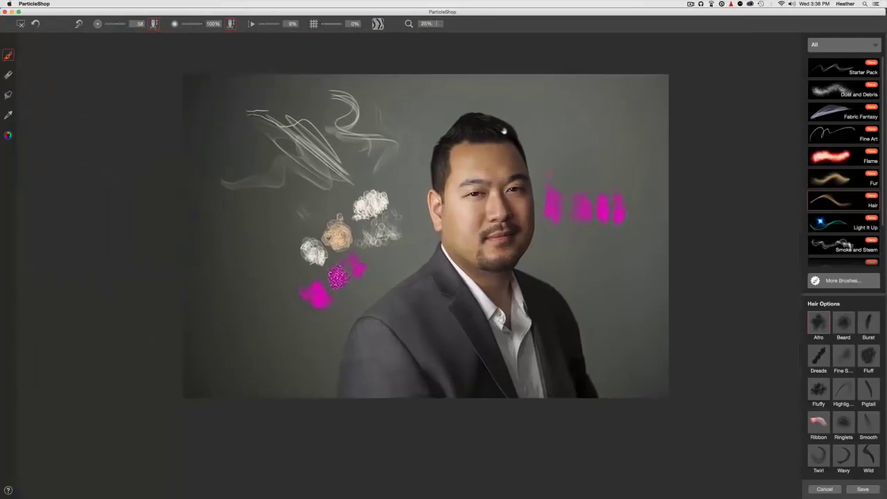
{"action": "left_click_drag", "start_coordinate": [504, 131], "coordinate": [472, 123]}
{"action": "mouse_move", "coordinate": [368, 187]}
{"action": "left_mouse_down"}
{"action": "mouse_move", "coordinate": [539, 186]}
{"action": "mouse_move", "coordinate": [314, 155]}
{"action": "mouse_move", "coordinate": [456, 198]}
{"action": "mouse_move", "coordinate": [352, 176]}
{"action": "mouse_move", "coordinate": [379, 175]}
{"action": "left_mouse_up"}
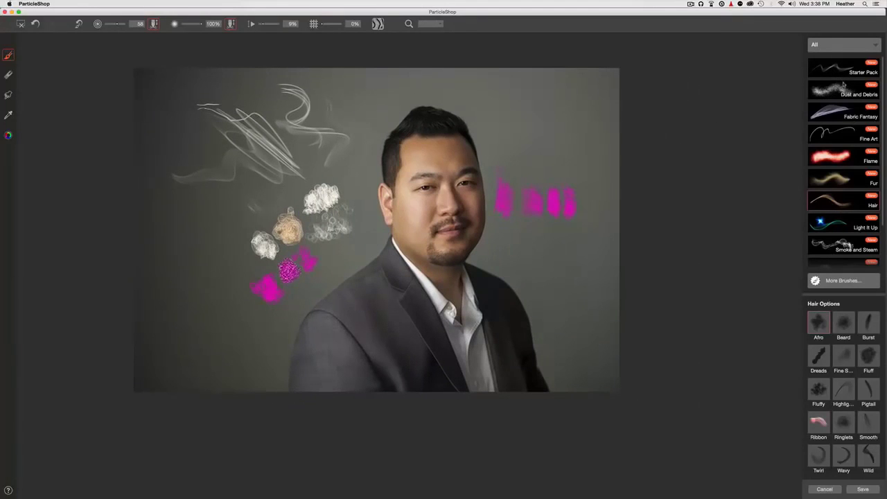
- Browse the brush options of other categories, including Fabric Fantasy and Storm, and return to the Hair brushes
{"action": "left_click", "coordinate": [825, 115]}
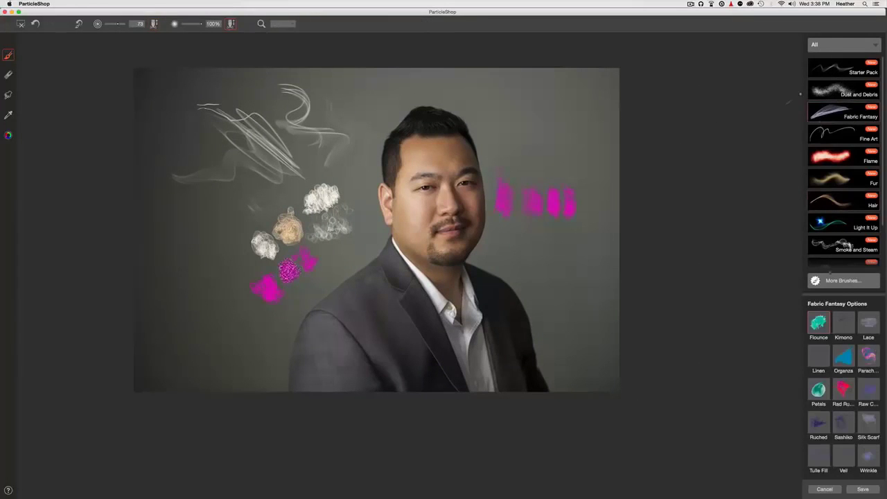
{"action": "left_click", "coordinate": [827, 162]}
{"action": "left_click", "coordinate": [825, 208]}
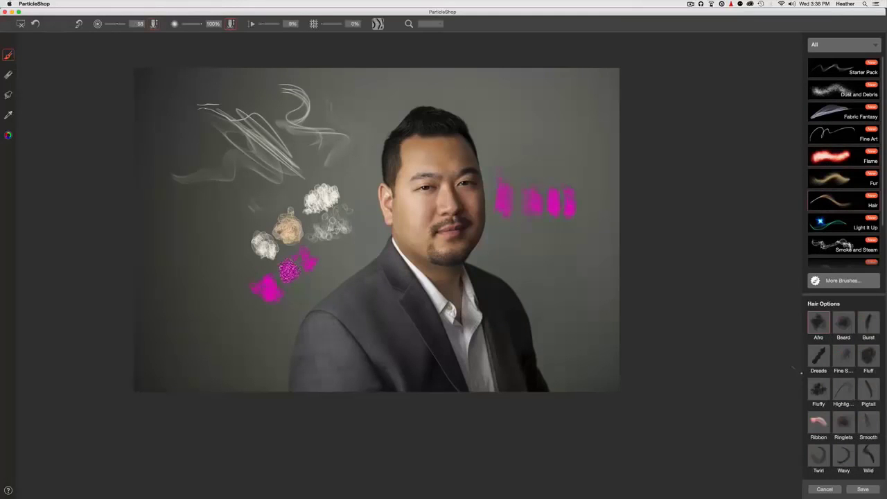
{"action": "left_click", "coordinate": [845, 246]}
{"action": "left_click", "coordinate": [845, 223]}
{"action": "scroll", "coordinate": [845, 236], "scroll_direction": "down", "scroll_amount": 2}
{"action": "left_click", "coordinate": [844, 257]}
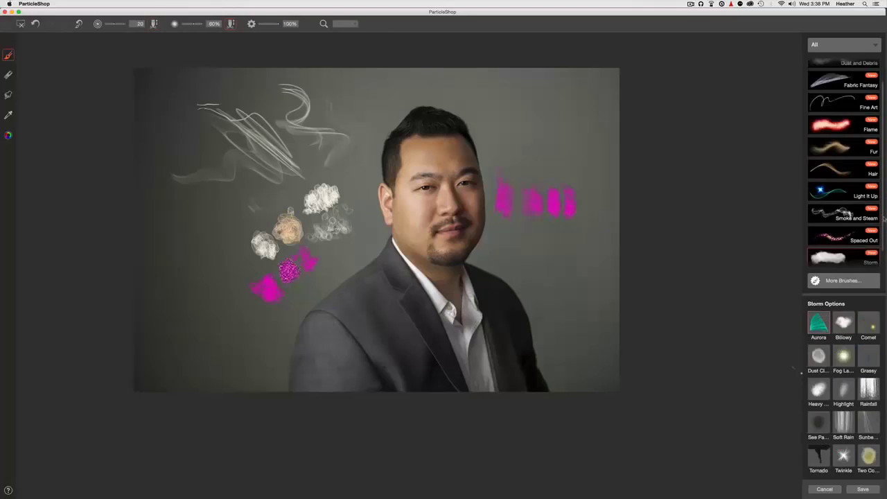
{"action": "key", "text": "Down"}
{"action": "left_click", "coordinate": [825, 141]}
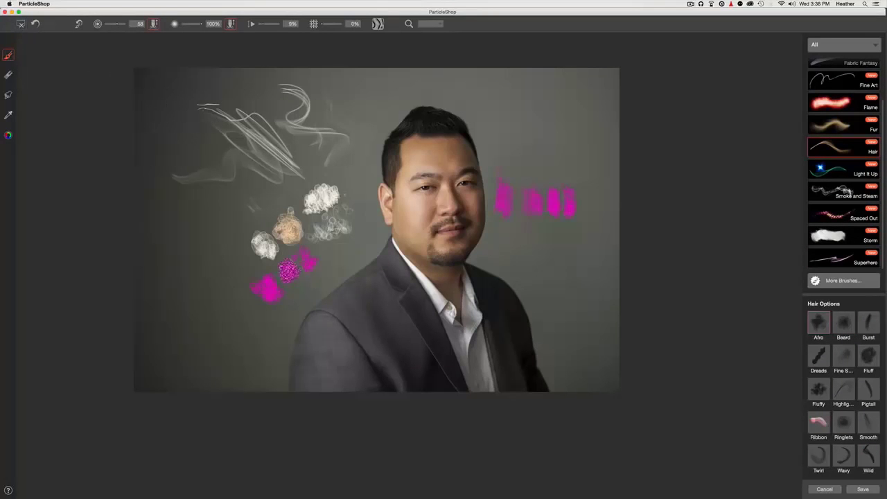
- Reset the portrait to its original state, clearing all test strokes
{"action": "left_click", "coordinate": [20, 25]}
{"action": "left_click", "coordinate": [484, 258]}
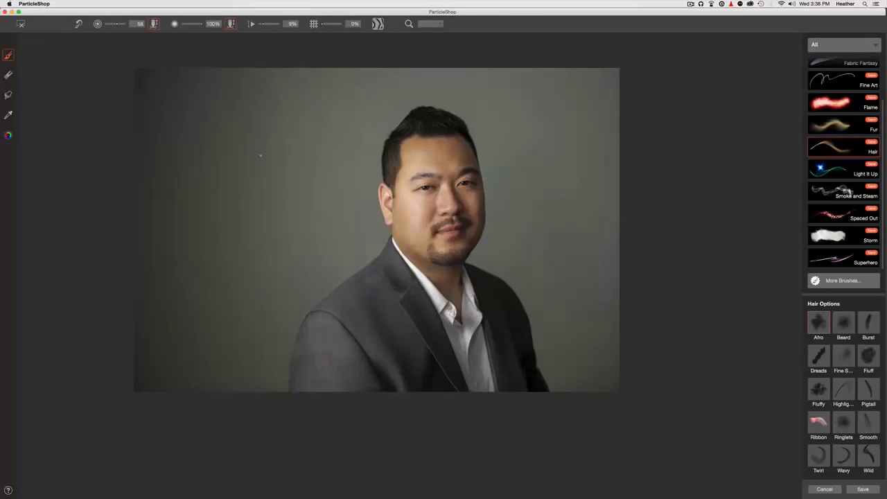
{"action": "key", "text": "super+plus"}
{"action": "left_click_drag", "start_coordinate": [367, 156], "coordinate": [372, 256]}
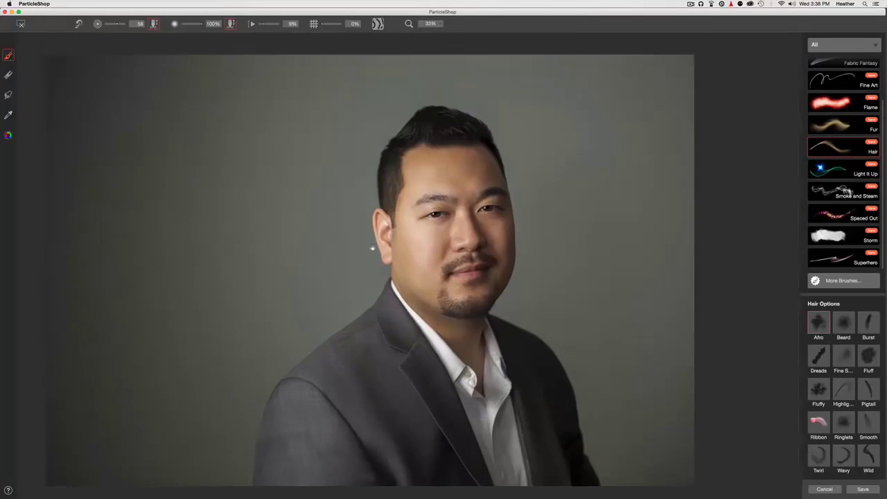
{"action": "key", "text": "super+plus"}
{"action": "scroll", "coordinate": [352, 197], "scroll_direction": "up", "scroll_amount": 4}
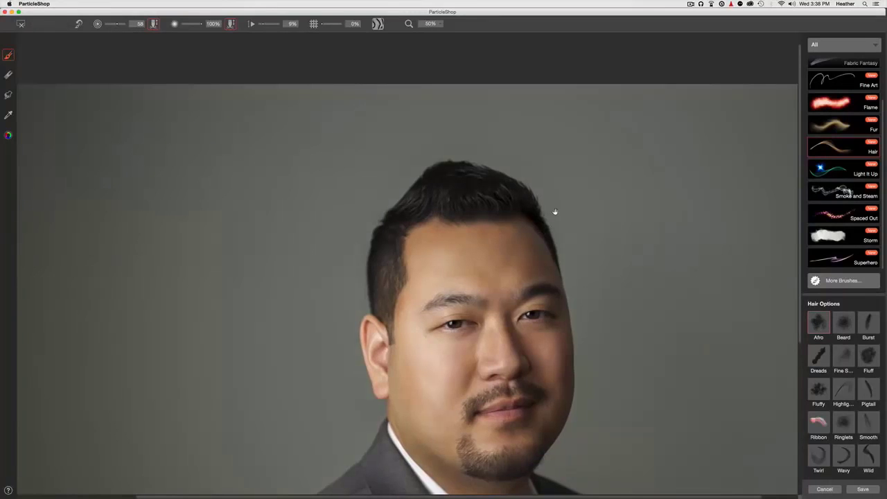
{"action": "scroll", "coordinate": [553, 211], "scroll_direction": "down", "scroll_amount": 1}
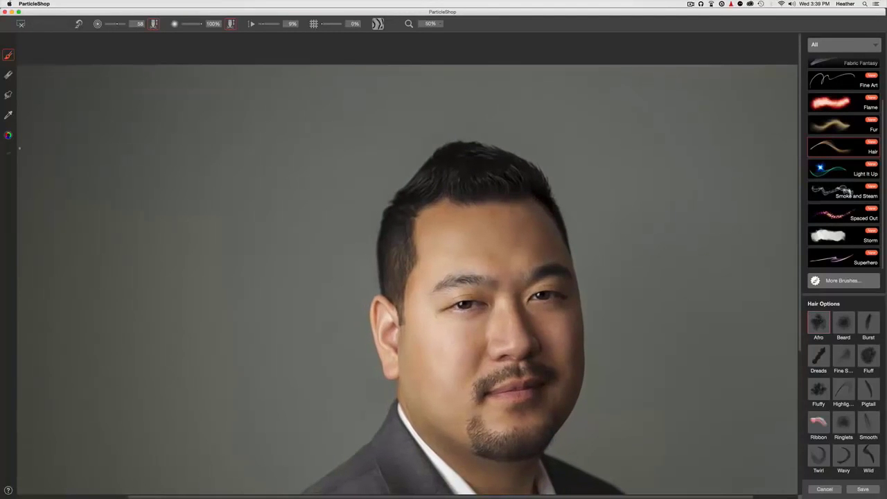
- Move the color wheel beside the man's head and pick a dark magenta brush color
{"action": "left_click", "coordinate": [9, 136]}
{"action": "left_click_drag", "start_coordinate": [113, 55], "coordinate": [571, 81]}
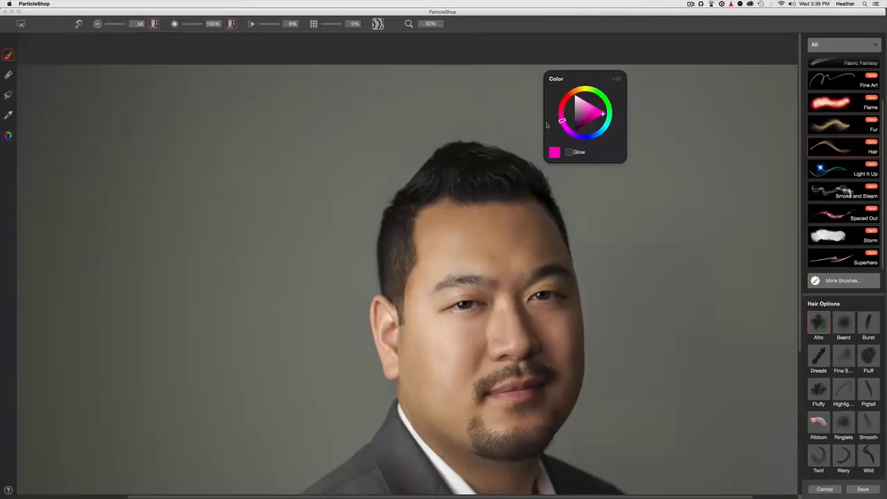
{"action": "mouse_move", "coordinate": [577, 119]}
{"action": "left_mouse_down"}
{"action": "mouse_move", "coordinate": [574, 131]}
{"action": "mouse_move", "coordinate": [583, 120]}
{"action": "left_mouse_up"}
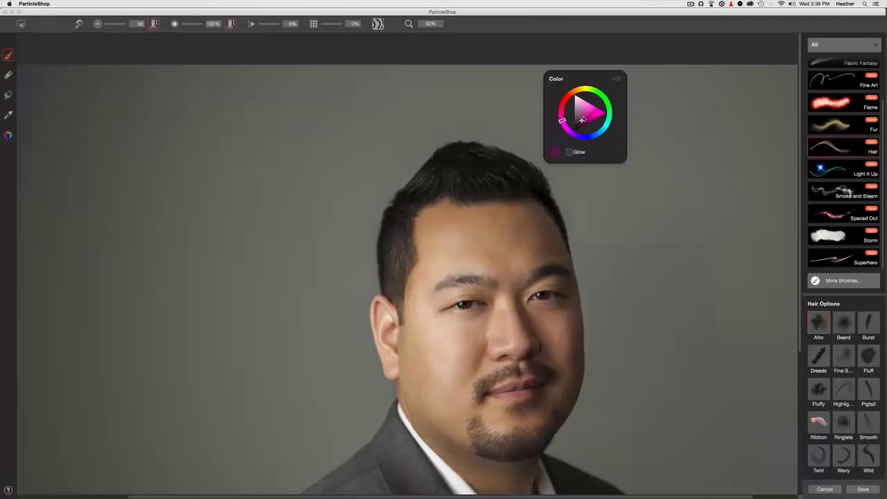
- Sample a near-black color from the man's hair with the Eyedropper and switch back to the brush
{"action": "left_click", "coordinate": [8, 117]}
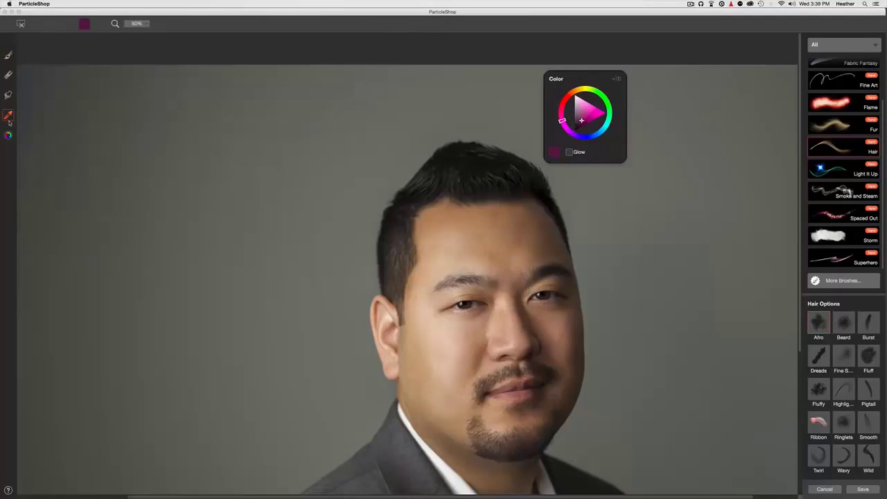
{"action": "left_click", "coordinate": [402, 196]}
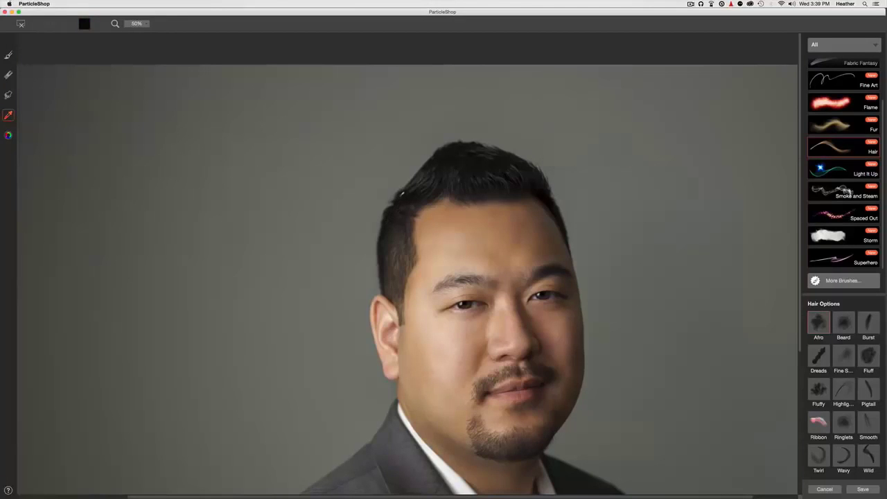
{"action": "scroll", "coordinate": [382, 214], "scroll_direction": "up", "scroll_amount": 5}
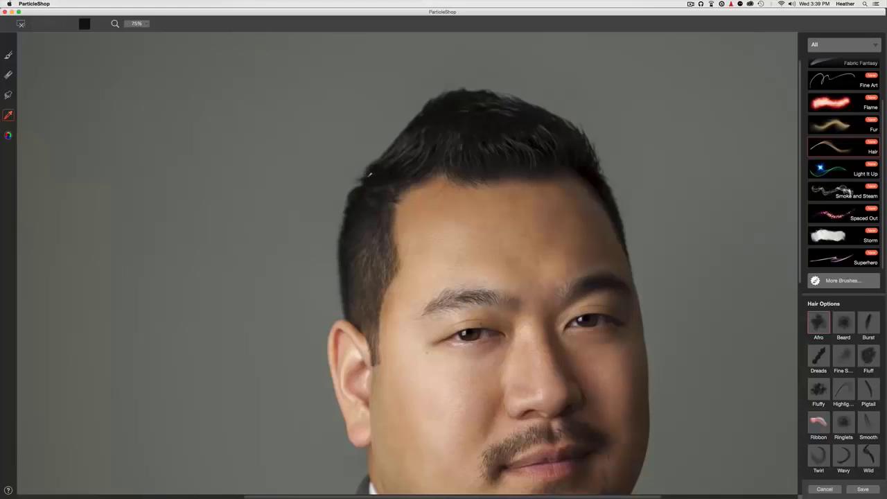
{"action": "left_click", "coordinate": [373, 175]}
{"action": "left_click", "coordinate": [370, 197]}
{"action": "left_click", "coordinate": [427, 164]}
{"action": "key", "text": "super+minus"}
{"action": "left_click_drag", "start_coordinate": [293, 194], "coordinate": [265, 246]}
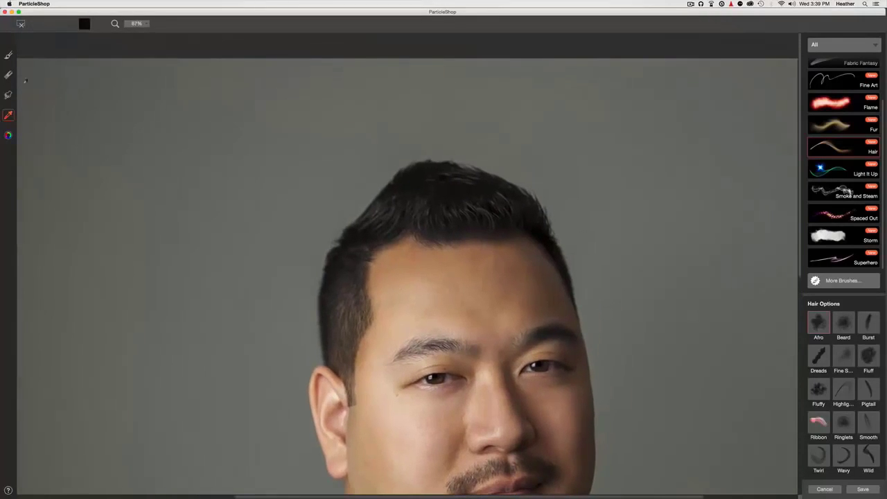
{"action": "left_click", "coordinate": [8, 55]}
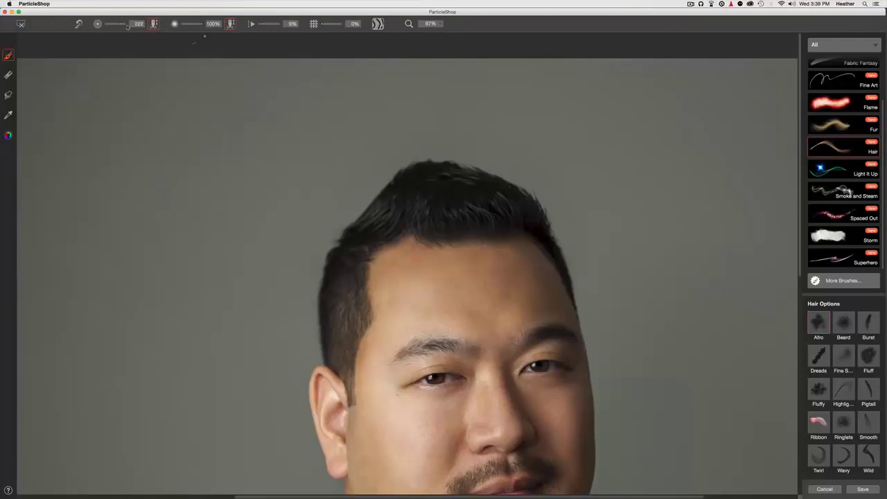
- Try Afro brush strokes at size 222 beside the crown of the head, and undo them
{"action": "mouse_move", "coordinate": [303, 168]}
{"action": "left_mouse_down"}
{"action": "mouse_move", "coordinate": [328, 187]}
{"action": "mouse_move", "coordinate": [359, 194]}
{"action": "left_mouse_up"}
{"action": "key", "text": "super+z"}
{"action": "left_click_drag", "start_coordinate": [323, 183], "coordinate": [367, 187]}
{"action": "left_click_drag", "start_coordinate": [132, 24], "coordinate": [156, 26]}
{"action": "mouse_move", "coordinate": [346, 182]}
{"action": "left_mouse_down"}
{"action": "mouse_move", "coordinate": [337, 198]}
{"action": "mouse_move", "coordinate": [354, 184]}
{"action": "left_mouse_up"}
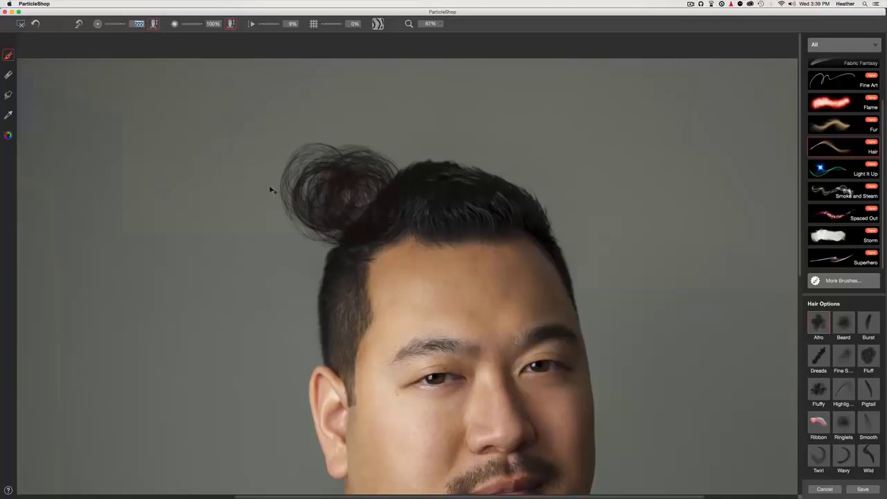
{"action": "left_click", "coordinate": [37, 25]}
{"action": "left_click", "coordinate": [36, 24]}
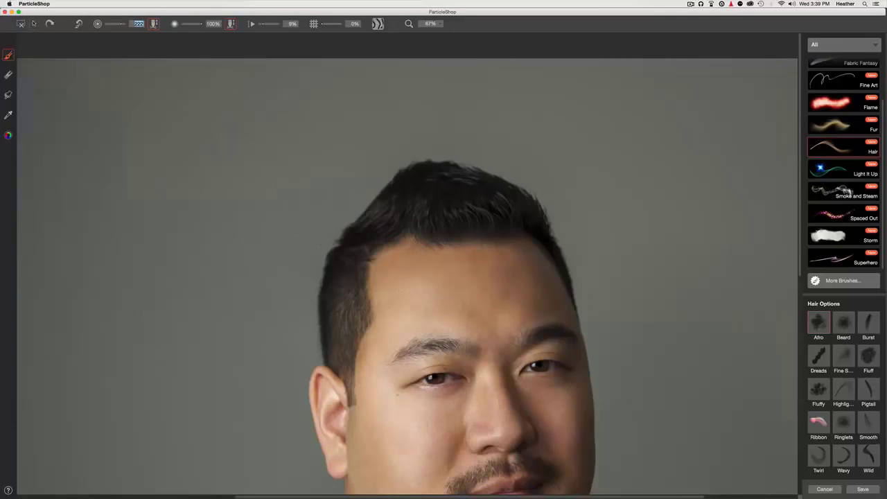
- Paint the first black Afro curls at the side of the crown, setting the brush variability to 0%
{"action": "left_click_drag", "start_coordinate": [354, 197], "coordinate": [305, 201]}
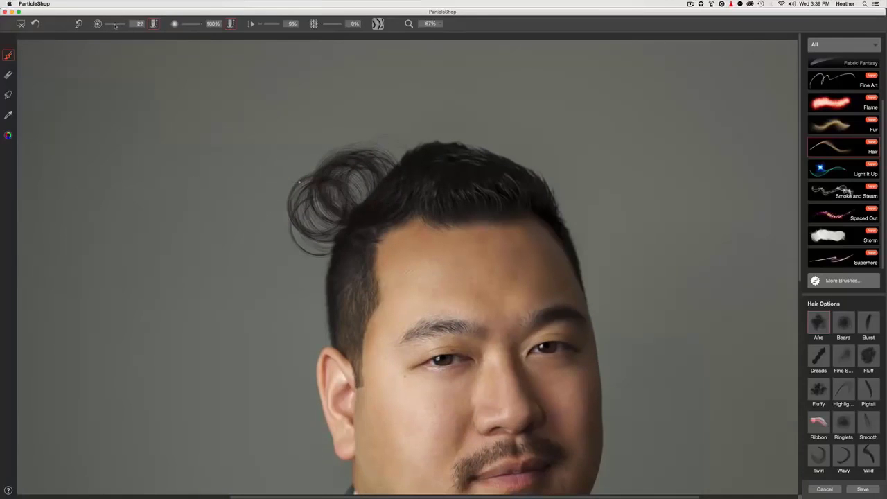
{"action": "mouse_move", "coordinate": [330, 180]}
{"action": "left_mouse_down"}
{"action": "mouse_move", "coordinate": [361, 200]}
{"action": "mouse_move", "coordinate": [343, 193]}
{"action": "mouse_move", "coordinate": [295, 210]}
{"action": "mouse_move", "coordinate": [299, 216]}
{"action": "left_mouse_up"}
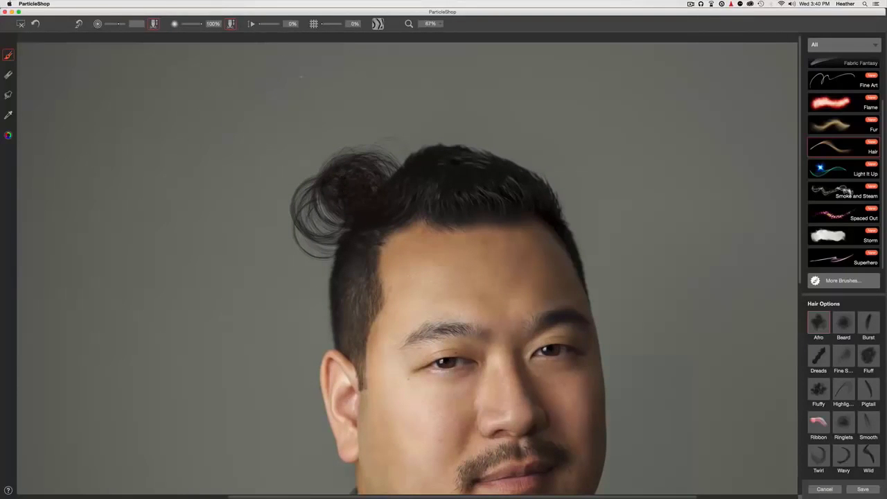
{"action": "mouse_move", "coordinate": [367, 151]}
{"action": "left_mouse_down"}
{"action": "mouse_move", "coordinate": [409, 159]}
{"action": "mouse_move", "coordinate": [342, 140]}
{"action": "mouse_move", "coordinate": [326, 146]}
{"action": "left_mouse_up"}
{"action": "mouse_move", "coordinate": [281, 208]}
{"action": "left_mouse_down"}
{"action": "mouse_move", "coordinate": [290, 163]}
{"action": "mouse_move", "coordinate": [307, 218]}
{"action": "mouse_move", "coordinate": [337, 212]}
{"action": "mouse_move", "coordinate": [313, 202]}
{"action": "mouse_move", "coordinate": [291, 176]}
{"action": "left_mouse_up"}
- Extend the Afro curls over the top and both sides of the head, filling in the hairline at 50% opacity
{"action": "scroll", "coordinate": [323, 202], "scroll_direction": "up", "scroll_amount": 2}
{"action": "mouse_move", "coordinate": [386, 183]}
{"action": "left_mouse_down"}
{"action": "mouse_move", "coordinate": [429, 121]}
{"action": "mouse_move", "coordinate": [404, 109]}
{"action": "mouse_move", "coordinate": [444, 144]}
{"action": "mouse_move", "coordinate": [368, 99]}
{"action": "mouse_move", "coordinate": [408, 98]}
{"action": "mouse_move", "coordinate": [459, 124]}
{"action": "mouse_move", "coordinate": [463, 142]}
{"action": "mouse_move", "coordinate": [447, 120]}
{"action": "mouse_move", "coordinate": [468, 96]}
{"action": "mouse_move", "coordinate": [484, 115]}
{"action": "mouse_move", "coordinate": [482, 139]}
{"action": "mouse_move", "coordinate": [508, 120]}
{"action": "mouse_move", "coordinate": [516, 94]}
{"action": "mouse_move", "coordinate": [458, 124]}
{"action": "mouse_move", "coordinate": [491, 110]}
{"action": "mouse_move", "coordinate": [528, 157]}
{"action": "mouse_move", "coordinate": [519, 143]}
{"action": "mouse_move", "coordinate": [532, 106]}
{"action": "mouse_move", "coordinate": [527, 132]}
{"action": "left_mouse_up"}
{"action": "mouse_move", "coordinate": [301, 228]}
{"action": "left_mouse_down"}
{"action": "mouse_move", "coordinate": [311, 273]}
{"action": "mouse_move", "coordinate": [302, 234]}
{"action": "mouse_move", "coordinate": [276, 213]}
{"action": "mouse_move", "coordinate": [318, 239]}
{"action": "mouse_move", "coordinate": [333, 278]}
{"action": "mouse_move", "coordinate": [292, 302]}
{"action": "mouse_move", "coordinate": [285, 270]}
{"action": "mouse_move", "coordinate": [317, 295]}
{"action": "mouse_move", "coordinate": [324, 320]}
{"action": "mouse_move", "coordinate": [303, 249]}
{"action": "mouse_move", "coordinate": [311, 271]}
{"action": "mouse_move", "coordinate": [291, 281]}
{"action": "left_mouse_up"}
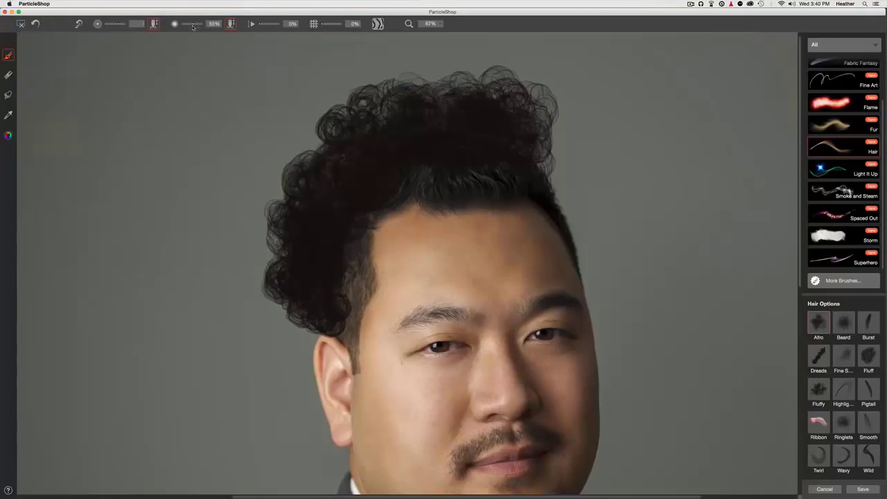
{"action": "mouse_move", "coordinate": [335, 273]}
{"action": "left_mouse_down"}
{"action": "mouse_move", "coordinate": [330, 303]}
{"action": "mouse_move", "coordinate": [357, 264]}
{"action": "mouse_move", "coordinate": [328, 319]}
{"action": "mouse_move", "coordinate": [291, 317]}
{"action": "mouse_move", "coordinate": [312, 317]}
{"action": "mouse_move", "coordinate": [278, 270]}
{"action": "left_mouse_up"}
{"action": "mouse_move", "coordinate": [534, 148]}
{"action": "left_mouse_down"}
{"action": "mouse_move", "coordinate": [560, 196]}
{"action": "mouse_move", "coordinate": [564, 126]}
{"action": "mouse_move", "coordinate": [551, 121]}
{"action": "mouse_move", "coordinate": [550, 143]}
{"action": "mouse_move", "coordinate": [580, 180]}
{"action": "mouse_move", "coordinate": [584, 204]}
{"action": "mouse_move", "coordinate": [559, 218]}
{"action": "mouse_move", "coordinate": [576, 127]}
{"action": "mouse_move", "coordinate": [554, 184]}
{"action": "mouse_move", "coordinate": [571, 238]}
{"action": "mouse_move", "coordinate": [588, 242]}
{"action": "mouse_move", "coordinate": [544, 184]}
{"action": "mouse_move", "coordinate": [566, 177]}
{"action": "mouse_move", "coordinate": [568, 143]}
{"action": "mouse_move", "coordinate": [555, 218]}
{"action": "mouse_move", "coordinate": [582, 194]}
{"action": "mouse_move", "coordinate": [479, 127]}
{"action": "mouse_move", "coordinate": [416, 111]}
{"action": "mouse_move", "coordinate": [508, 107]}
{"action": "mouse_move", "coordinate": [523, 111]}
{"action": "mouse_move", "coordinate": [422, 105]}
{"action": "mouse_move", "coordinate": [496, 169]}
{"action": "mouse_move", "coordinate": [454, 173]}
{"action": "mouse_move", "coordinate": [496, 199]}
{"action": "mouse_move", "coordinate": [497, 189]}
{"action": "mouse_move", "coordinate": [545, 208]}
{"action": "mouse_move", "coordinate": [451, 207]}
{"action": "mouse_move", "coordinate": [444, 195]}
{"action": "mouse_move", "coordinate": [482, 200]}
{"action": "mouse_move", "coordinate": [377, 200]}
{"action": "left_mouse_up"}
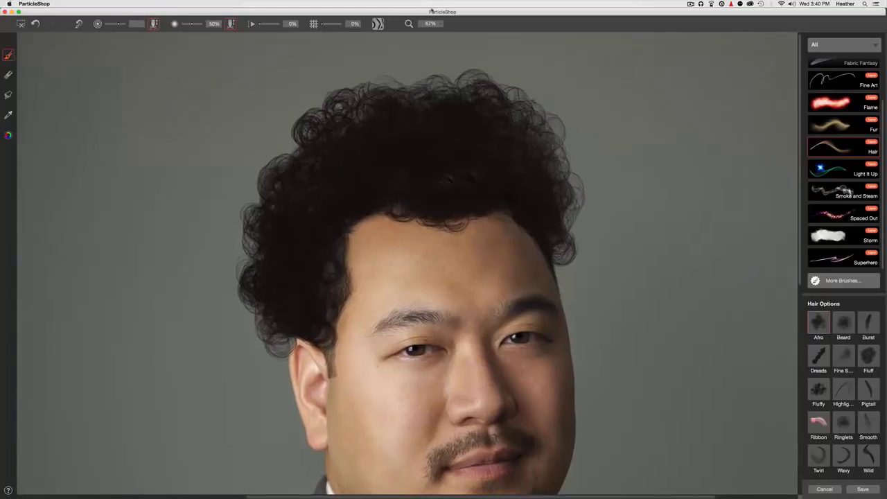
- Widen the afro with loose curls around its sides and crown, and paint a small test patch on the backdrop
{"action": "left_click", "coordinate": [430, 23]}
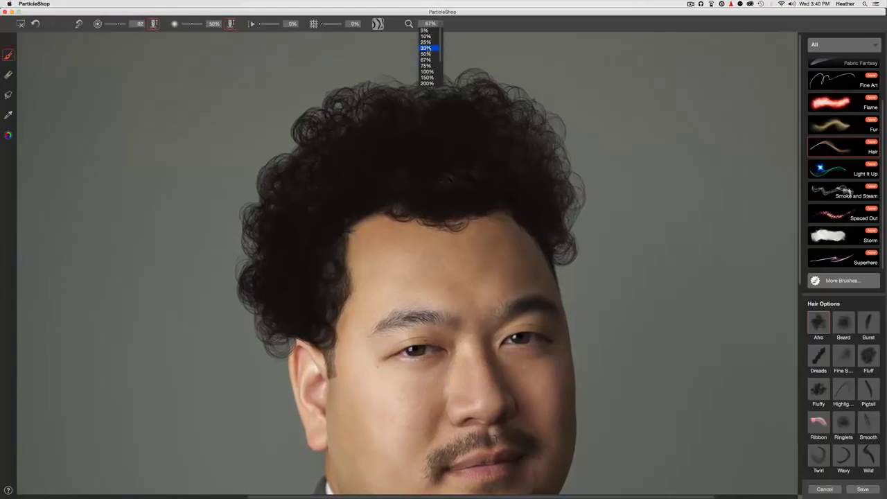
{"action": "left_click", "coordinate": [426, 54]}
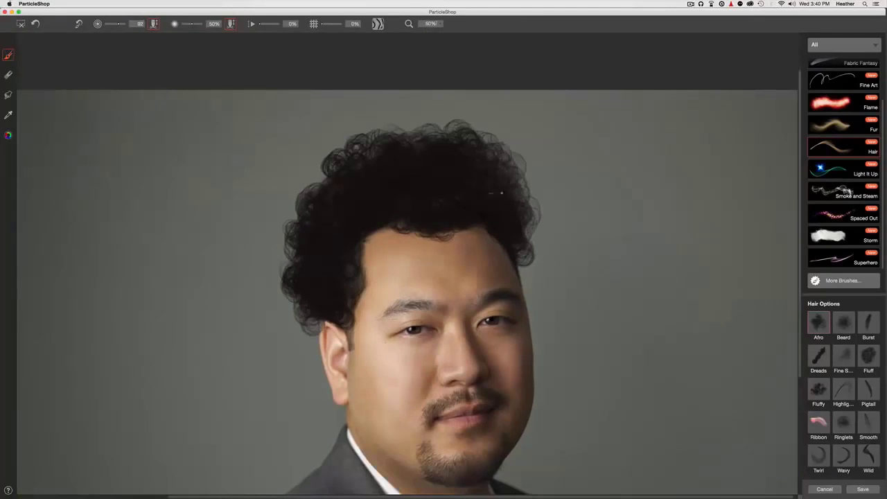
{"action": "mouse_move", "coordinate": [505, 197]}
{"action": "left_mouse_down"}
{"action": "mouse_move", "coordinate": [535, 239]}
{"action": "mouse_move", "coordinate": [494, 165]}
{"action": "mouse_move", "coordinate": [491, 179]}
{"action": "mouse_move", "coordinate": [543, 226]}
{"action": "mouse_move", "coordinate": [520, 206]}
{"action": "mouse_move", "coordinate": [518, 168]}
{"action": "mouse_move", "coordinate": [511, 164]}
{"action": "mouse_move", "coordinate": [529, 240]}
{"action": "mouse_move", "coordinate": [534, 166]}
{"action": "mouse_move", "coordinate": [476, 136]}
{"action": "mouse_move", "coordinate": [552, 230]}
{"action": "mouse_move", "coordinate": [503, 162]}
{"action": "left_mouse_up"}
{"action": "mouse_move", "coordinate": [280, 215]}
{"action": "left_mouse_down"}
{"action": "mouse_move", "coordinate": [274, 245]}
{"action": "mouse_move", "coordinate": [282, 240]}
{"action": "mouse_move", "coordinate": [289, 303]}
{"action": "mouse_move", "coordinate": [278, 212]}
{"action": "mouse_move", "coordinate": [285, 200]}
{"action": "mouse_move", "coordinate": [304, 223]}
{"action": "mouse_move", "coordinate": [300, 177]}
{"action": "mouse_move", "coordinate": [343, 178]}
{"action": "mouse_move", "coordinate": [284, 167]}
{"action": "mouse_move", "coordinate": [265, 201]}
{"action": "mouse_move", "coordinate": [271, 213]}
{"action": "mouse_move", "coordinate": [315, 216]}
{"action": "mouse_move", "coordinate": [324, 141]}
{"action": "left_mouse_up"}
{"action": "mouse_move", "coordinate": [286, 183]}
{"action": "left_mouse_down"}
{"action": "mouse_move", "coordinate": [341, 142]}
{"action": "mouse_move", "coordinate": [362, 140]}
{"action": "mouse_move", "coordinate": [315, 147]}
{"action": "mouse_move", "coordinate": [276, 185]}
{"action": "mouse_move", "coordinate": [313, 144]}
{"action": "mouse_move", "coordinate": [281, 164]}
{"action": "mouse_move", "coordinate": [272, 196]}
{"action": "left_mouse_up"}
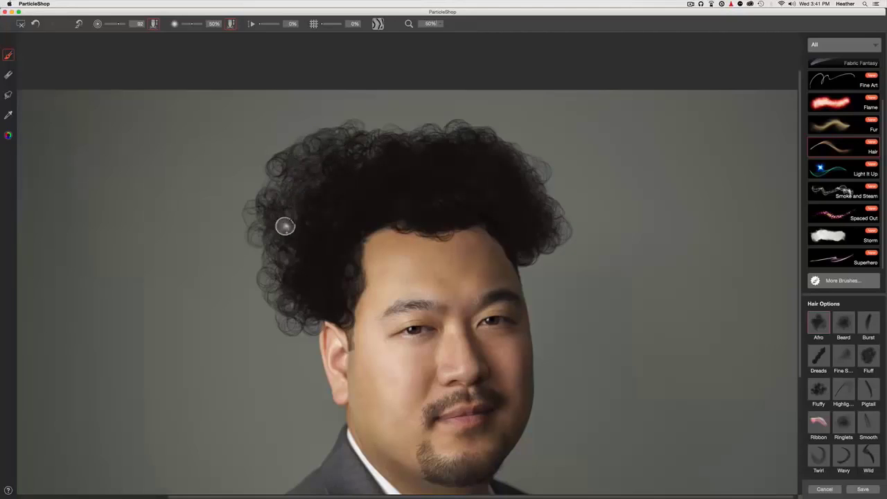
{"action": "mouse_move", "coordinate": [348, 145]}
{"action": "left_mouse_down"}
{"action": "mouse_move", "coordinate": [411, 134]}
{"action": "mouse_move", "coordinate": [330, 125]}
{"action": "left_mouse_up"}
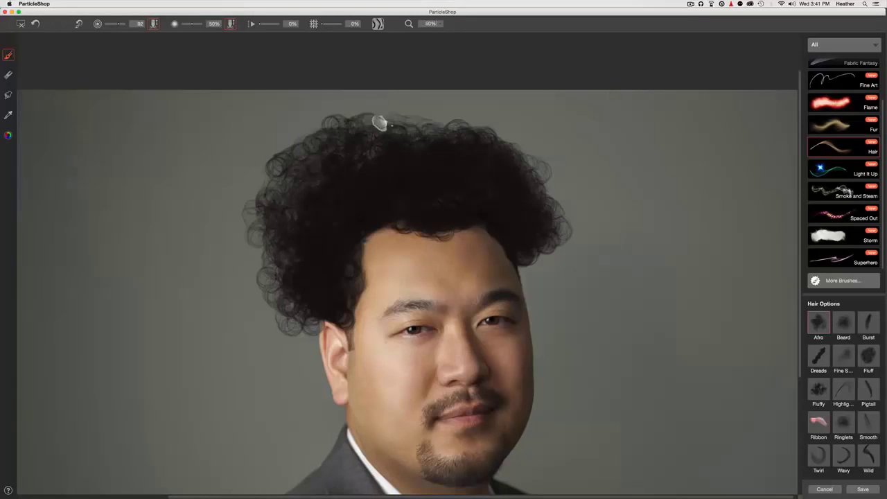
{"action": "mouse_move", "coordinate": [392, 127]}
{"action": "left_mouse_down"}
{"action": "mouse_move", "coordinate": [419, 141]}
{"action": "mouse_move", "coordinate": [409, 132]}
{"action": "mouse_move", "coordinate": [438, 125]}
{"action": "mouse_move", "coordinate": [492, 134]}
{"action": "mouse_move", "coordinate": [475, 144]}
{"action": "mouse_move", "coordinate": [427, 138]}
{"action": "left_mouse_up"}
{"action": "mouse_move", "coordinate": [658, 192]}
{"action": "left_mouse_down"}
{"action": "mouse_move", "coordinate": [680, 206]}
{"action": "mouse_move", "coordinate": [714, 197]}
{"action": "mouse_move", "coordinate": [700, 166]}
{"action": "left_mouse_up"}
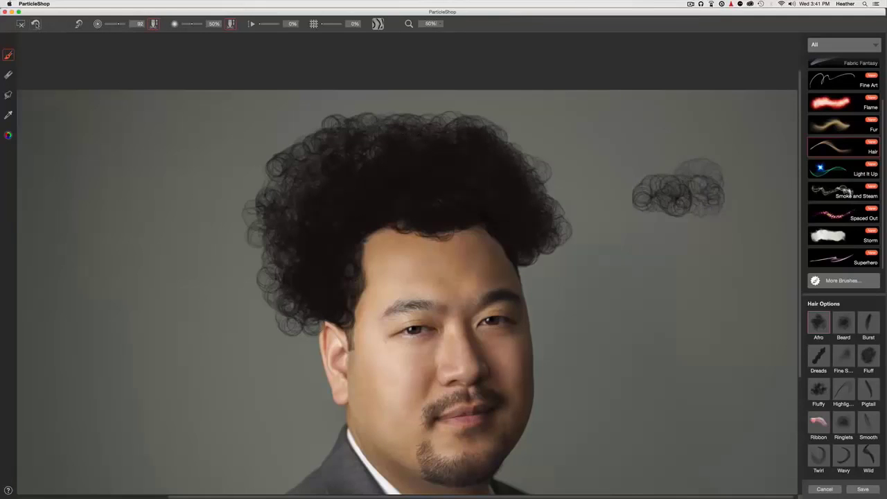
- Undo the test patch on the backdrop, and paint Afro curls along the crown, temple hairline and both sides of the afro
{"action": "left_click", "coordinate": [36, 24]}
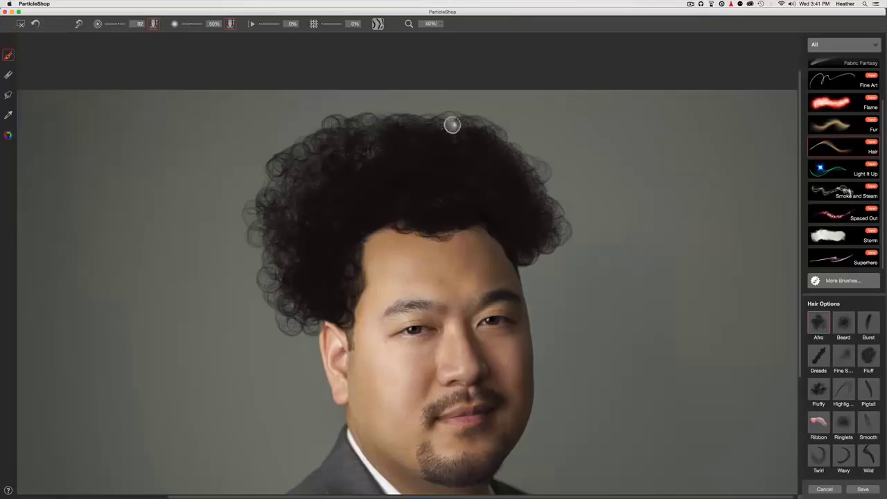
{"action": "mouse_move", "coordinate": [448, 125]}
{"action": "left_mouse_down"}
{"action": "mouse_move", "coordinate": [360, 116]}
{"action": "mouse_move", "coordinate": [396, 123]}
{"action": "mouse_move", "coordinate": [455, 115]}
{"action": "mouse_move", "coordinate": [348, 115]}
{"action": "mouse_move", "coordinate": [349, 142]}
{"action": "left_mouse_up"}
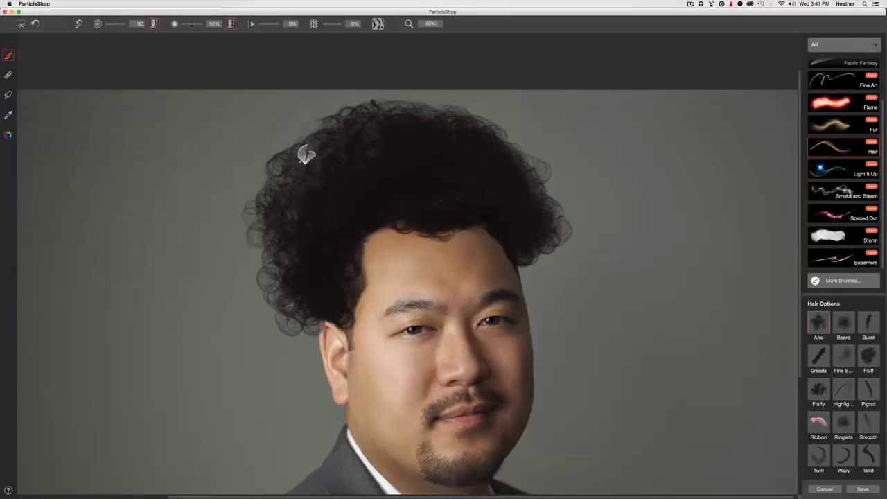
{"action": "left_click_drag", "start_coordinate": [298, 160], "coordinate": [279, 156]}
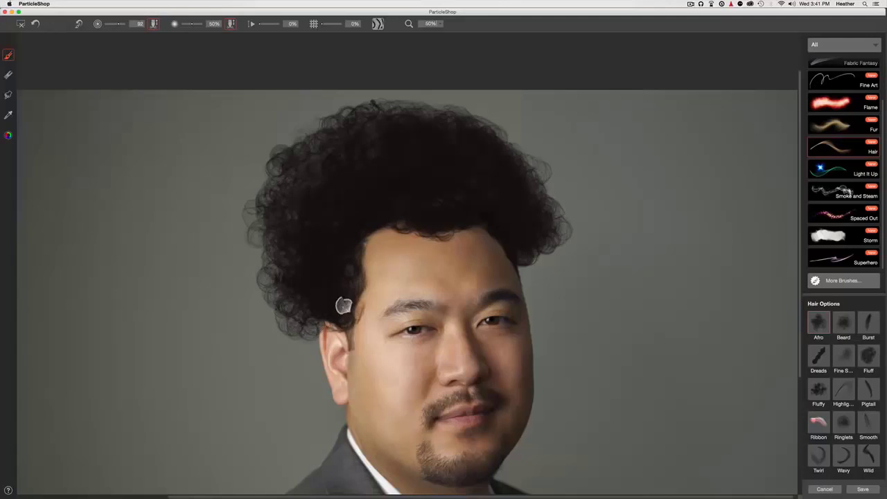
{"action": "mouse_move", "coordinate": [351, 307]}
{"action": "left_mouse_down"}
{"action": "mouse_move", "coordinate": [369, 212]}
{"action": "mouse_move", "coordinate": [389, 215]}
{"action": "mouse_move", "coordinate": [377, 221]}
{"action": "mouse_move", "coordinate": [390, 229]}
{"action": "mouse_move", "coordinate": [406, 215]}
{"action": "left_mouse_up"}
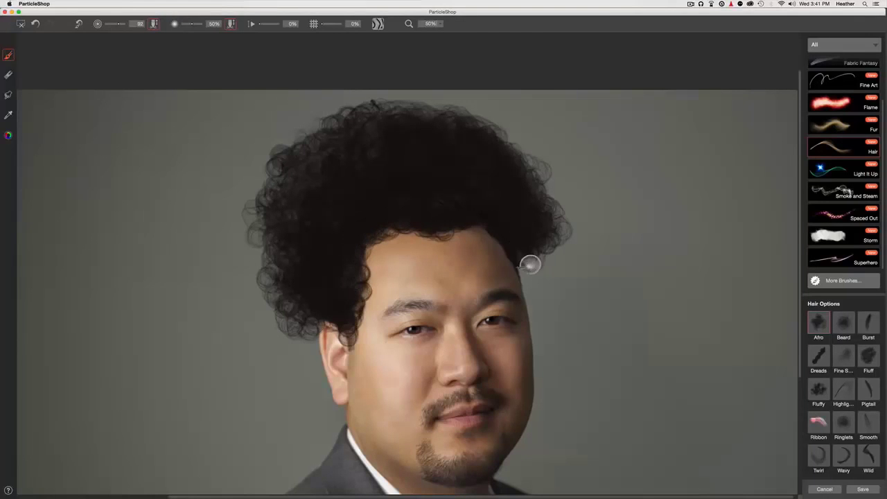
{"action": "mouse_move", "coordinate": [520, 260]}
{"action": "left_mouse_down"}
{"action": "mouse_move", "coordinate": [555, 180]}
{"action": "mouse_move", "coordinate": [518, 150]}
{"action": "left_mouse_up"}
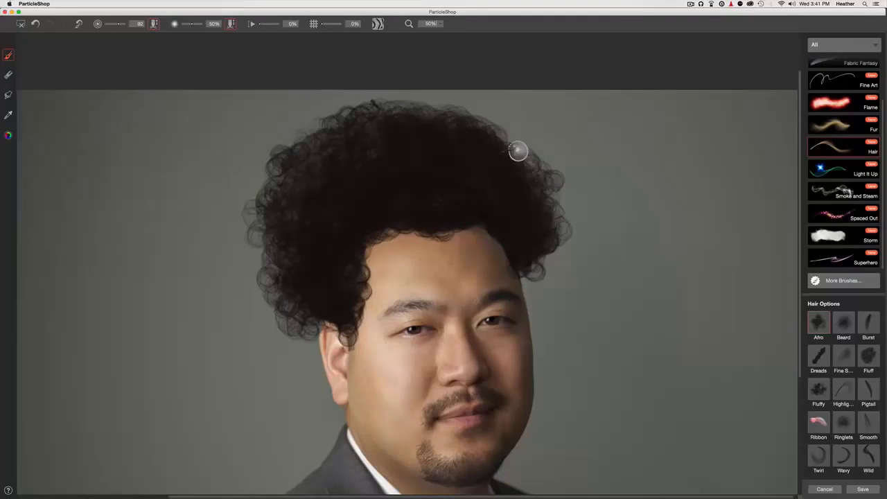
- Sample a near-black tone from the hair with the Eyedropper and shade the afro's interior at 20% brush opacity
{"action": "left_click", "coordinate": [437, 24]}
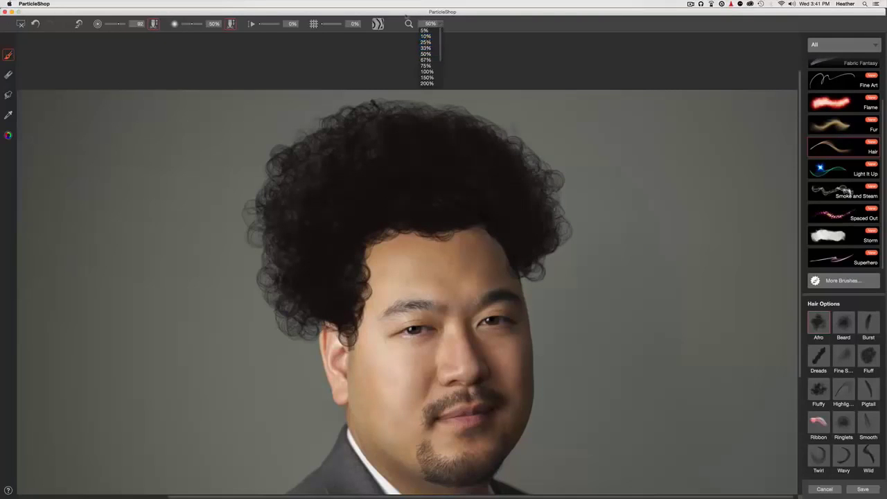
{"action": "left_click", "coordinate": [426, 36]}
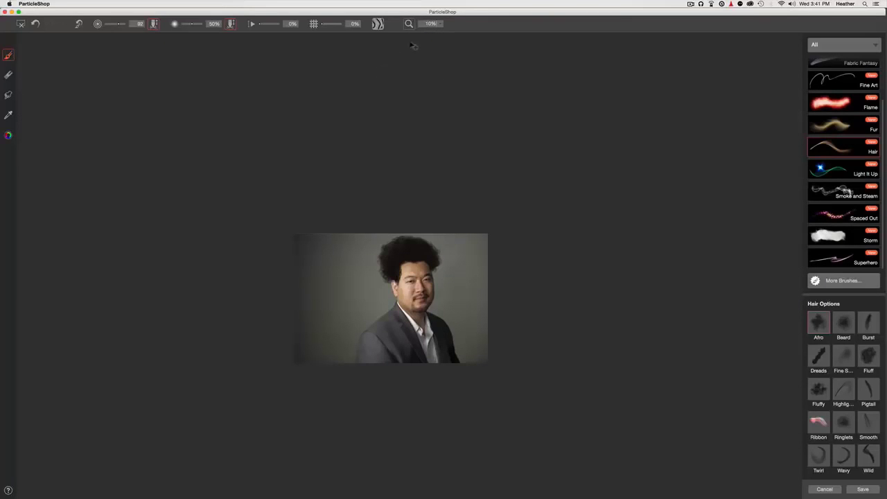
{"action": "left_click", "coordinate": [437, 23]}
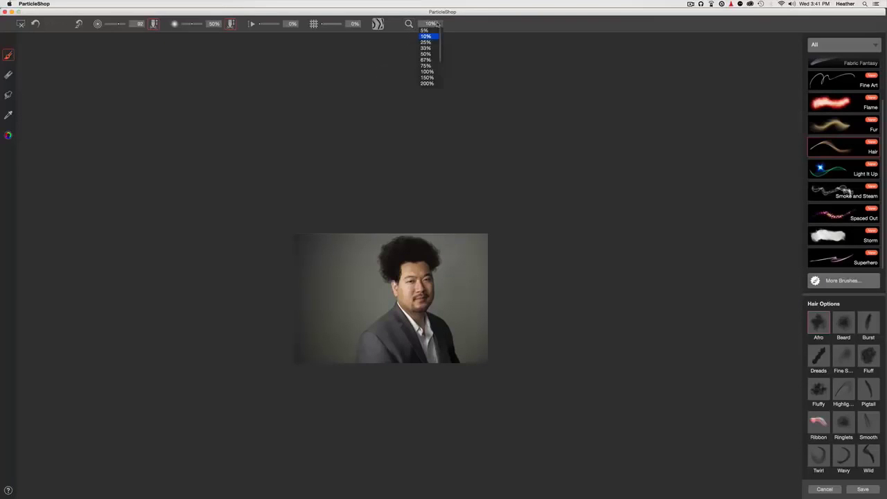
{"action": "left_click", "coordinate": [426, 65]}
{"action": "left_click_drag", "start_coordinate": [399, 154], "coordinate": [428, 237]}
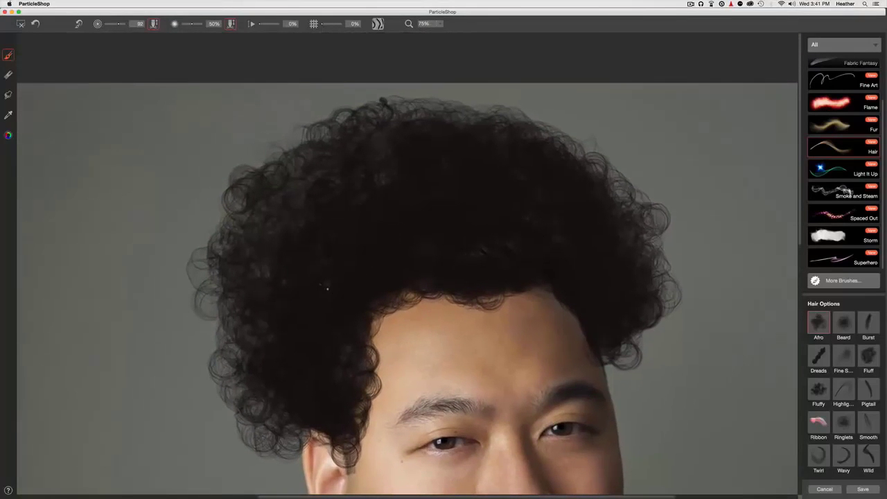
{"action": "left_click", "coordinate": [9, 115]}
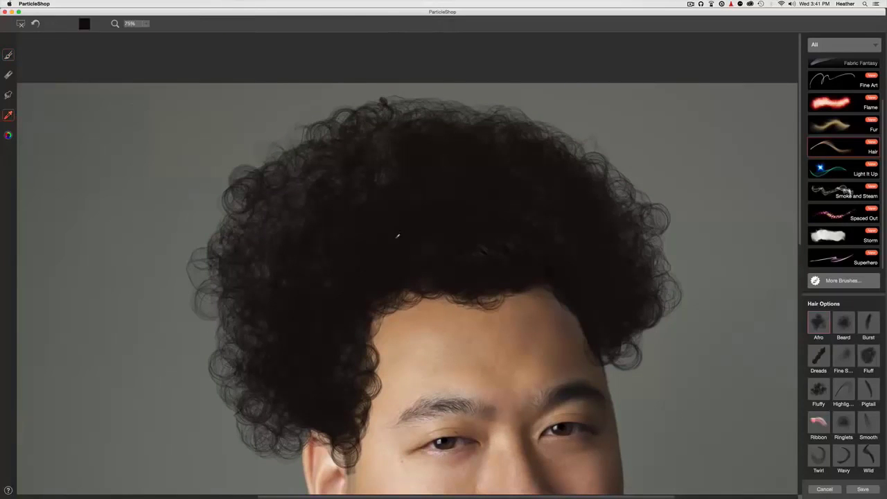
{"action": "left_click", "coordinate": [9, 136]}
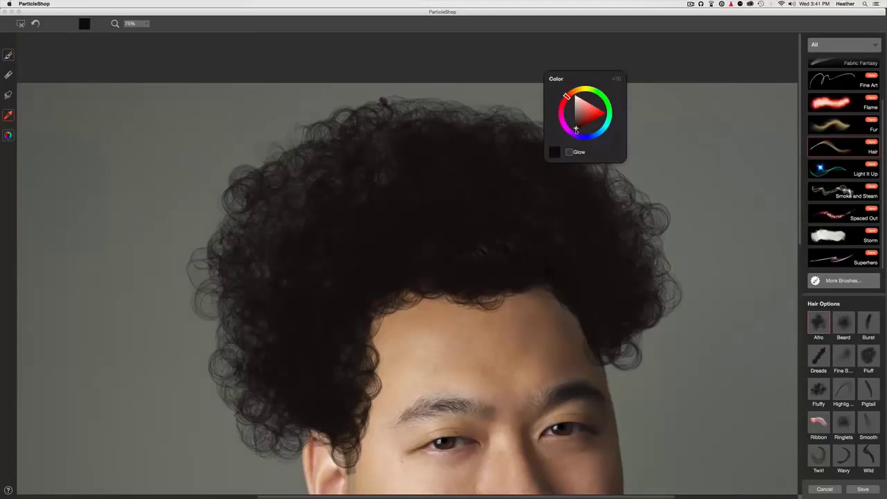
{"action": "left_click", "coordinate": [332, 267]}
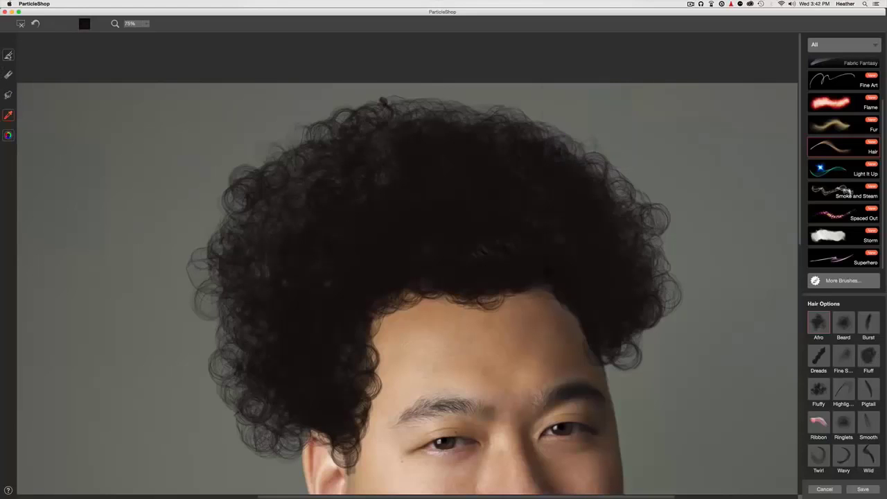
{"action": "key", "text": "b"}
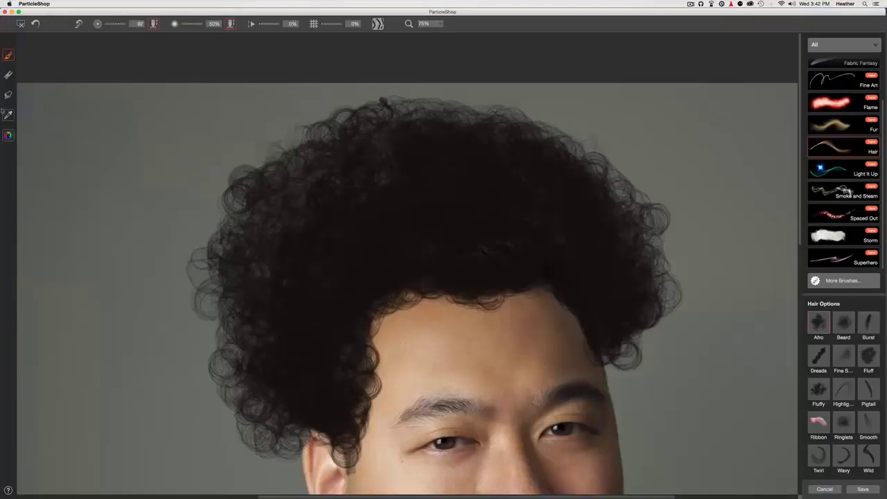
{"action": "left_click", "coordinate": [8, 136]}
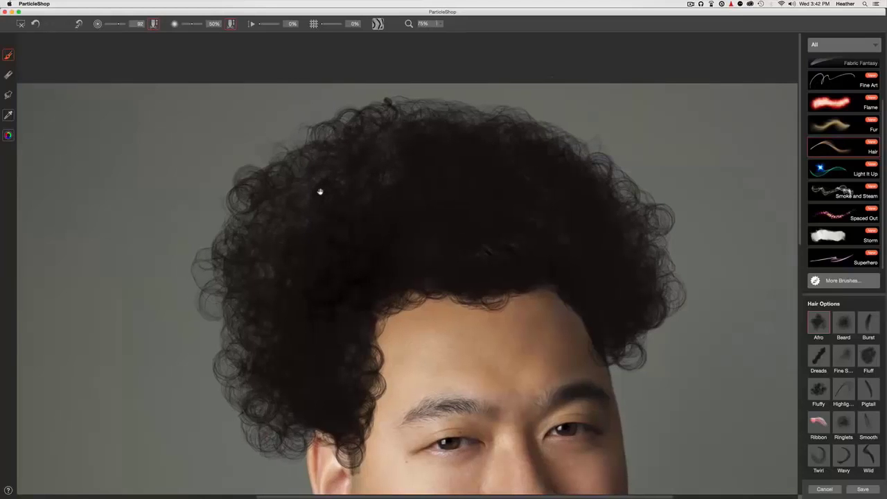
{"action": "scroll", "coordinate": [318, 257], "scroll_direction": "down", "scroll_amount": 3}
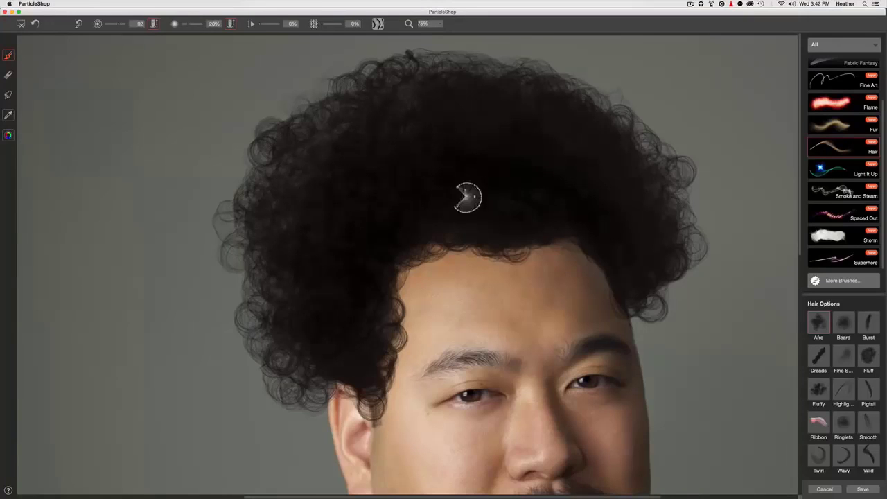
- Examine the afro's shading and outline at 10%, 100% and 67% zoom
{"action": "left_click", "coordinate": [433, 24]}
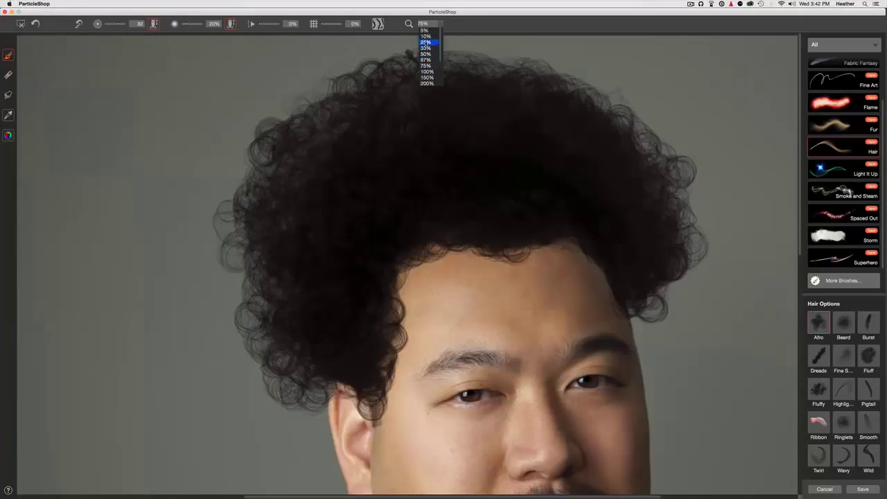
{"action": "left_click", "coordinate": [425, 36]}
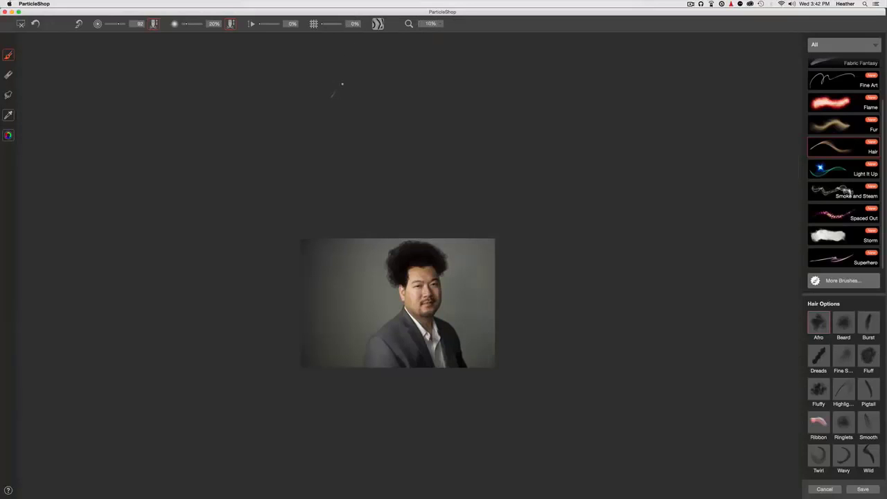
{"action": "left_click", "coordinate": [439, 25]}
{"action": "left_click", "coordinate": [426, 72]}
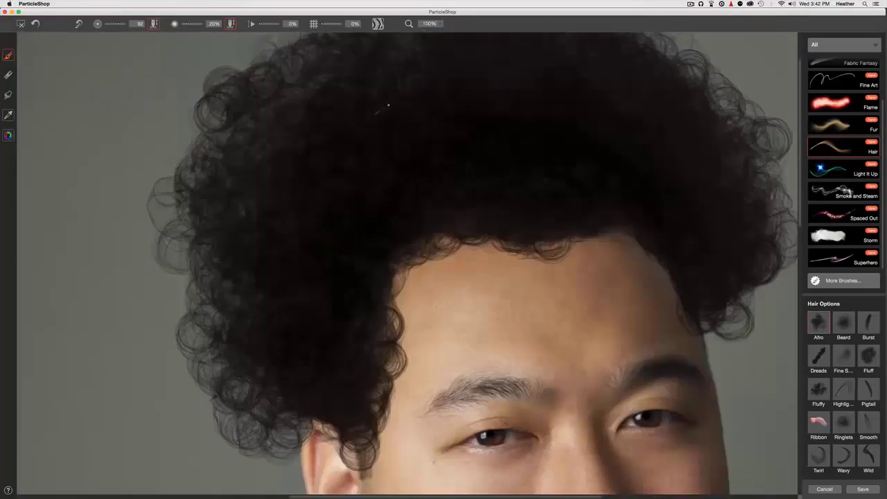
{"action": "scroll", "coordinate": [312, 160], "scroll_direction": "up", "scroll_amount": 2}
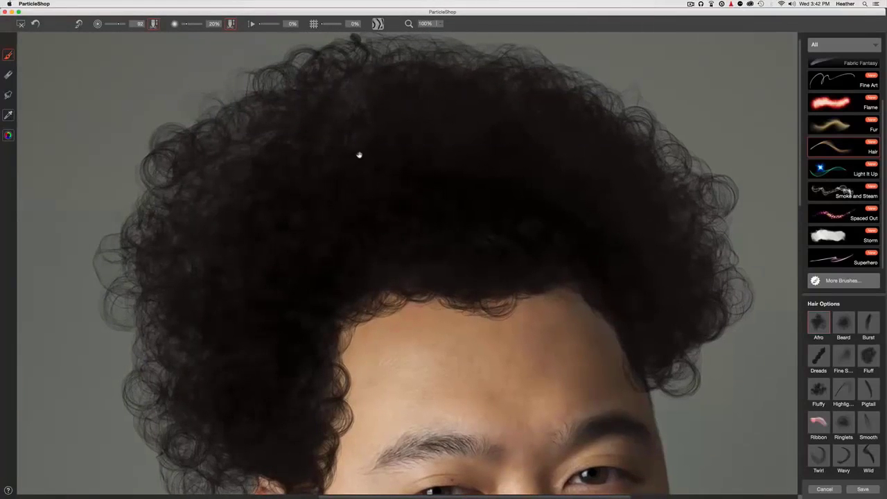
{"action": "scroll", "coordinate": [333, 160], "scroll_direction": "down", "scroll_amount": 2}
{"action": "scroll", "coordinate": [333, 160], "scroll_direction": "left", "scroll_amount": 3}
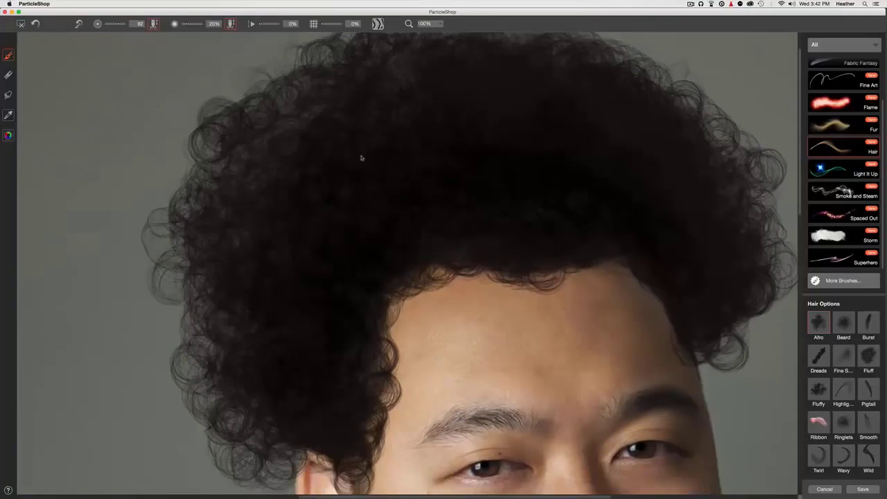
{"action": "left_click", "coordinate": [440, 24]}
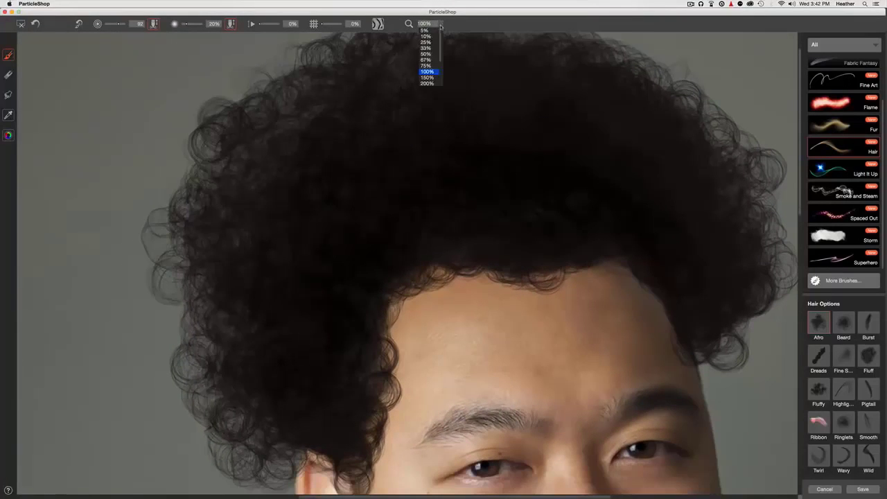
{"action": "left_click", "coordinate": [427, 61]}
{"action": "left_click_drag", "start_coordinate": [337, 208], "coordinate": [353, 215]}
- Sample a dark tone from the side of the afro with the Eyedropper, and set the Afro brush opacity to 40%
{"action": "left_click", "coordinate": [10, 115]}
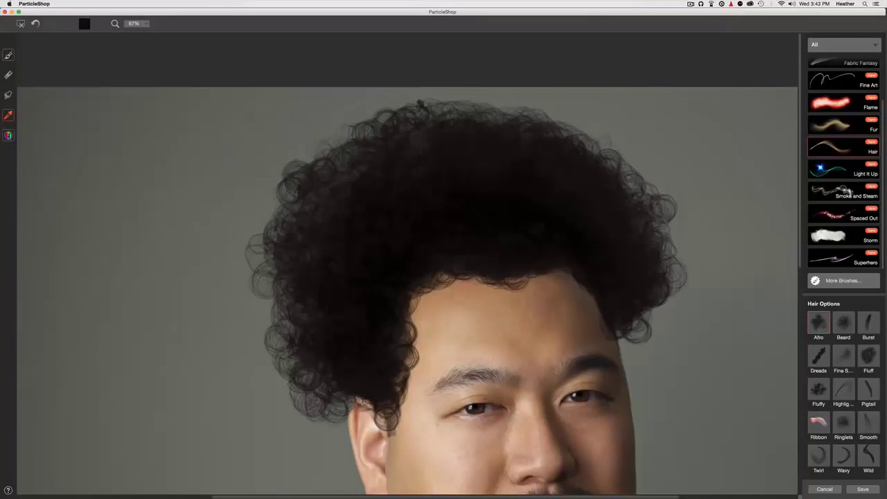
{"action": "left_click", "coordinate": [8, 135]}
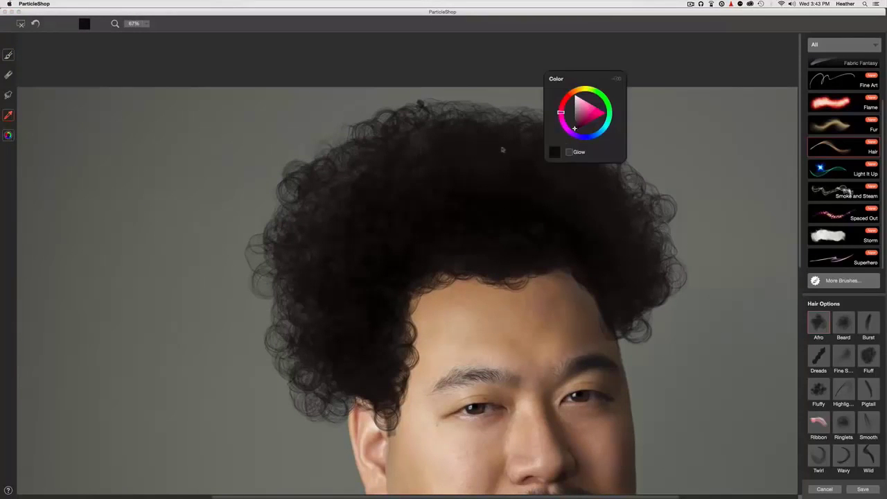
{"action": "left_click", "coordinate": [316, 299]}
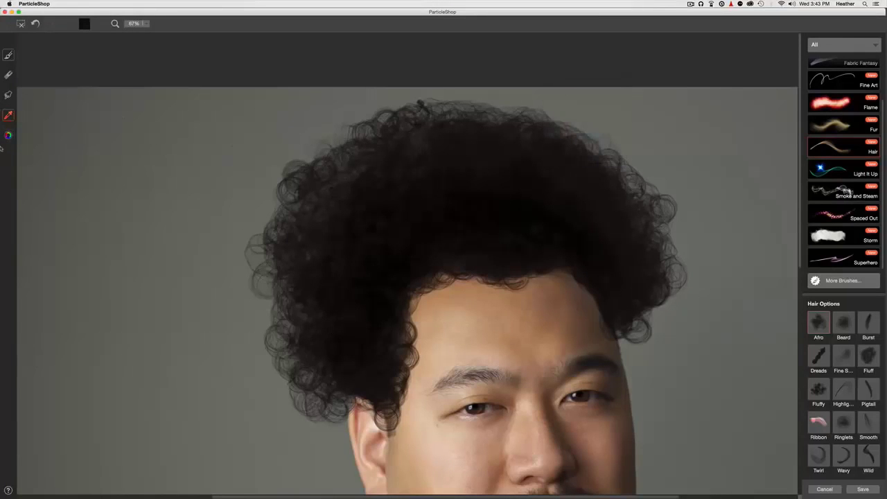
{"action": "key", "text": "super+alt+1"}
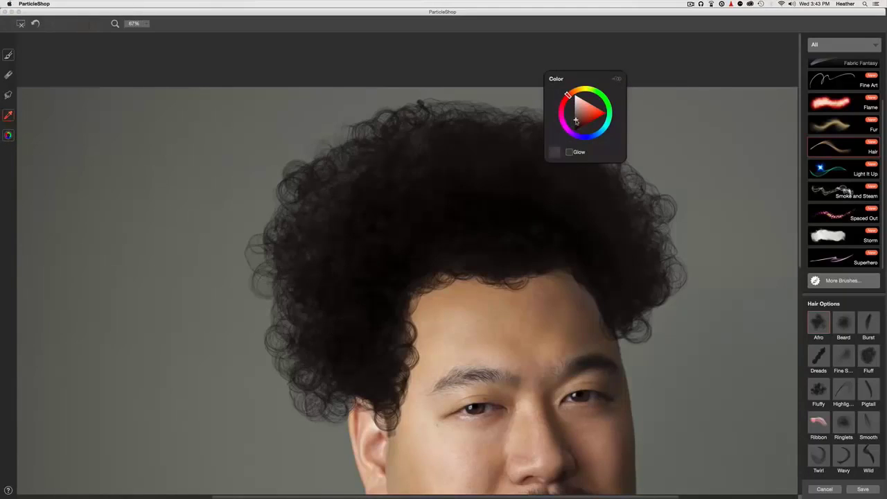
{"action": "left_click", "coordinate": [296, 201]}
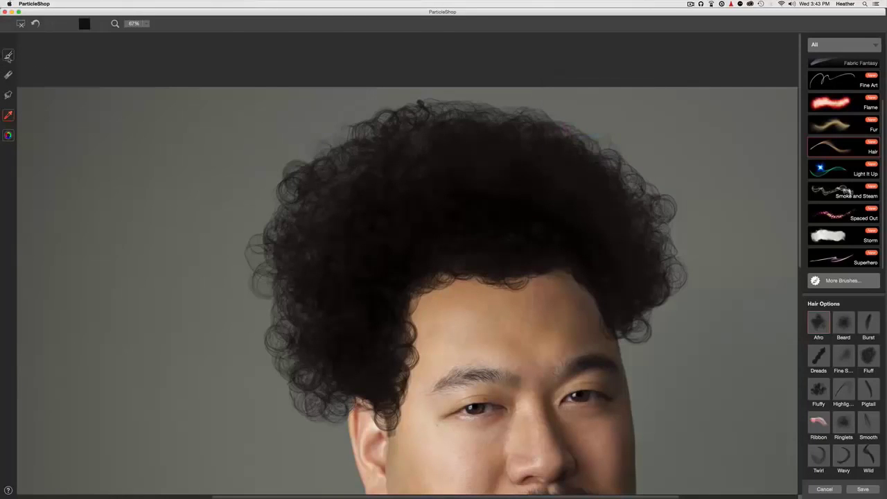
{"action": "left_click", "coordinate": [8, 56]}
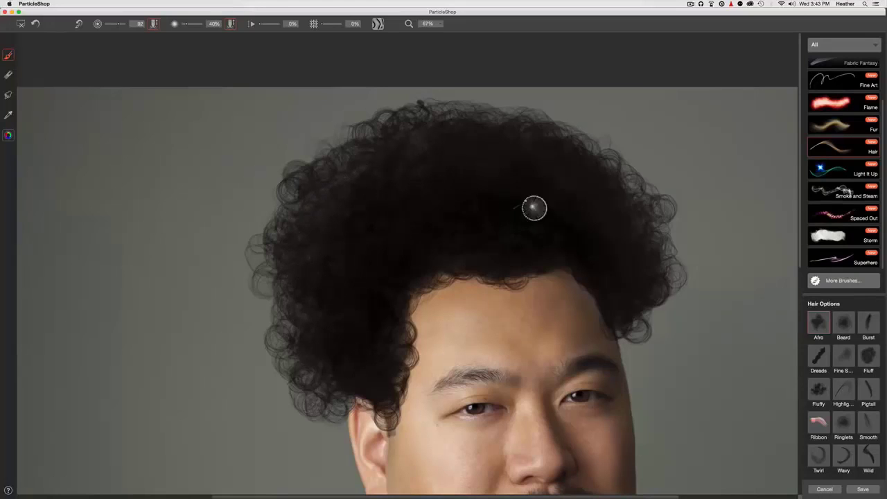
- Choose a lighter dark grey and paint highlight curls through the afro above the ear, lowering the brush opacity to 11%
{"action": "left_click", "coordinate": [8, 136]}
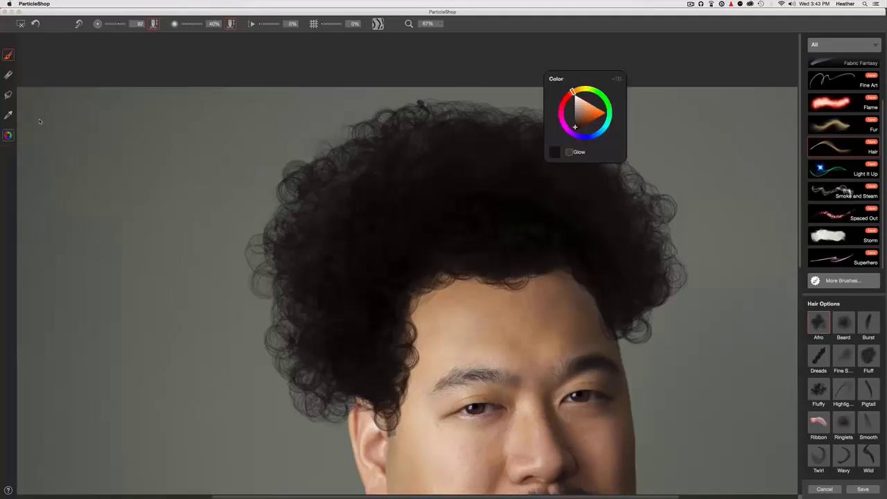
{"action": "left_click", "coordinate": [576, 121]}
{"action": "mouse_move", "coordinate": [407, 184]}
{"action": "left_mouse_down"}
{"action": "mouse_move", "coordinate": [397, 201]}
{"action": "mouse_move", "coordinate": [375, 237]}
{"action": "mouse_move", "coordinate": [352, 248]}
{"action": "mouse_move", "coordinate": [354, 234]}
{"action": "mouse_move", "coordinate": [424, 213]}
{"action": "mouse_move", "coordinate": [371, 281]}
{"action": "mouse_move", "coordinate": [415, 235]}
{"action": "mouse_move", "coordinate": [381, 273]}
{"action": "mouse_move", "coordinate": [373, 296]}
{"action": "left_mouse_up"}
{"action": "left_click", "coordinate": [370, 280]}
{"action": "left_click", "coordinate": [349, 328]}
{"action": "left_click_drag", "start_coordinate": [339, 272], "coordinate": [353, 230]}
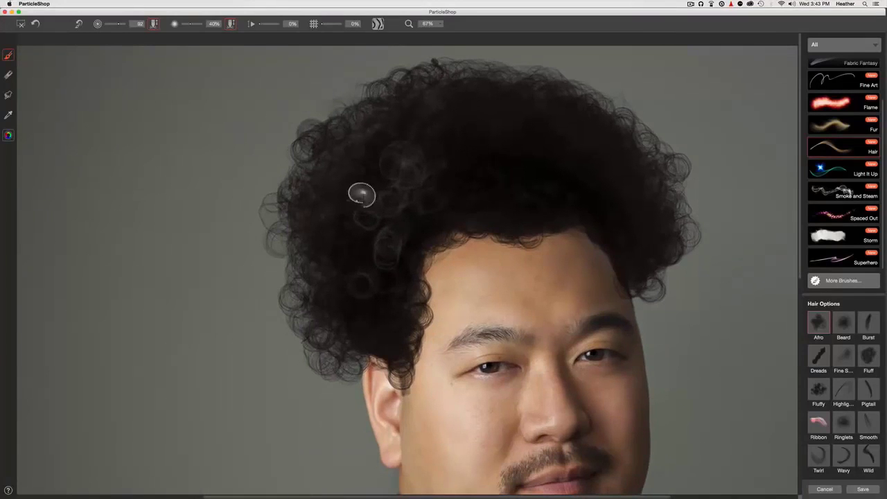
{"action": "left_click_drag", "start_coordinate": [307, 212], "coordinate": [269, 243]}
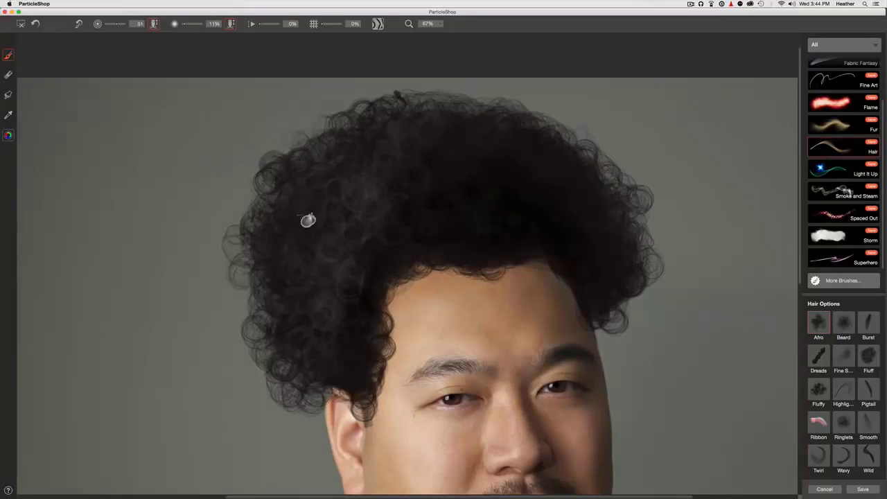
- Switch the brush colour to near-black for toning down the grey highlights at 11% opacity
{"action": "scroll", "coordinate": [278, 232], "scroll_direction": "down", "scroll_amount": 2}
{"action": "scroll", "coordinate": [277, 231], "scroll_direction": "right", "scroll_amount": 1}
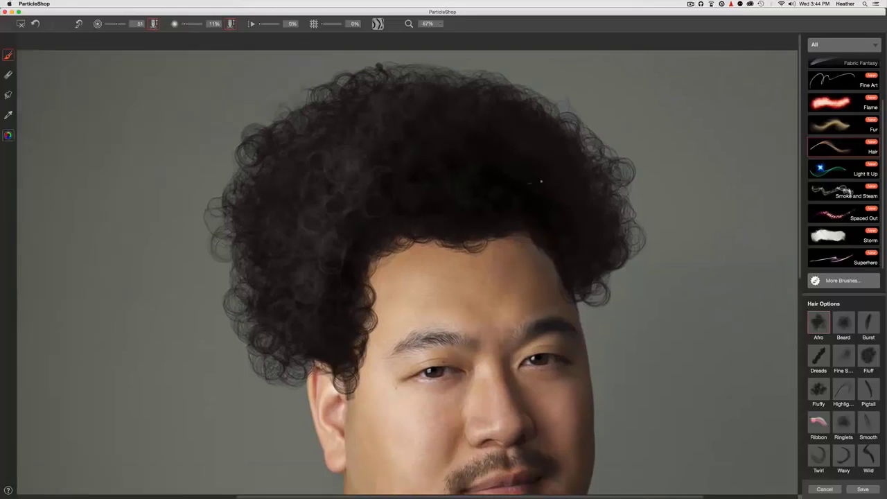
{"action": "left_click", "coordinate": [8, 135]}
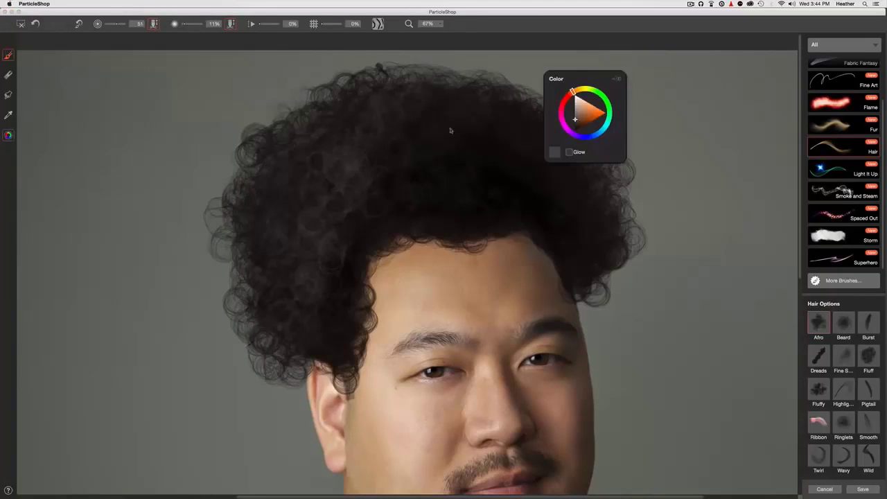
{"action": "left_click", "coordinate": [574, 128]}
{"action": "left_click", "coordinate": [326, 168]}
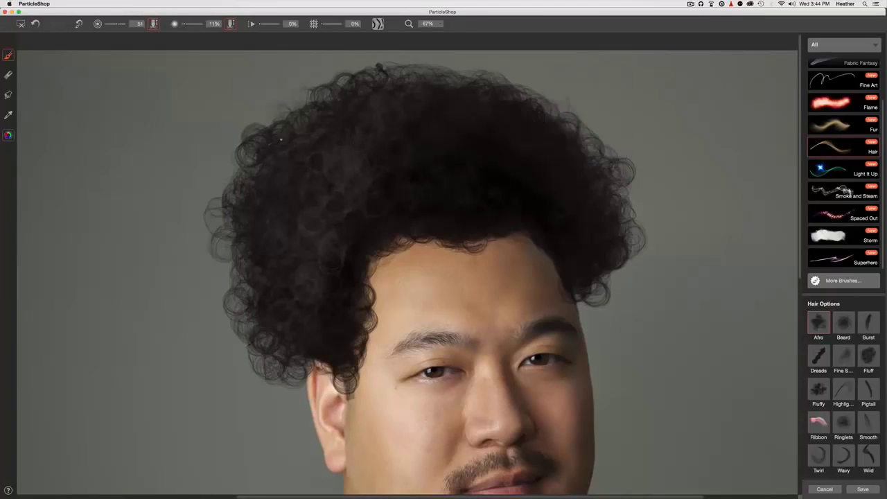
- Enlarge the Afro brush to size 75, darken over the grey highlights in near-black, and raise the opacity to 54%
{"action": "key", "text": "]"}
{"action": "left_click", "coordinate": [7, 136]}
{"action": "left_click_drag", "start_coordinate": [572, 127], "coordinate": [560, 125]}
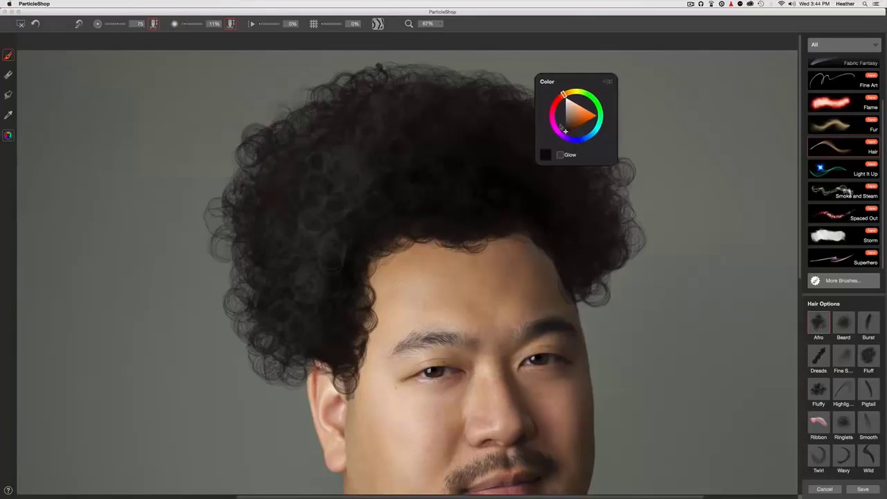
{"action": "left_click", "coordinate": [451, 180]}
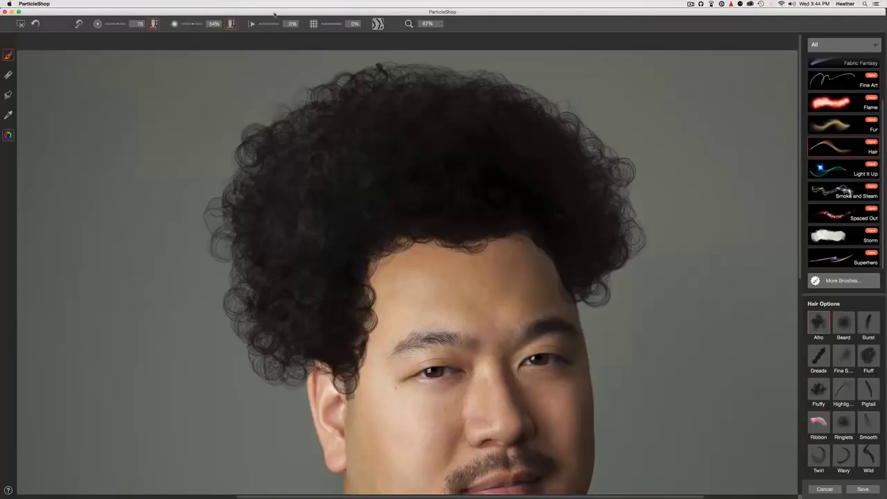
- Examine the painted afro against the whole portrait at 25% zoom and closer at 50%
{"action": "left_click", "coordinate": [439, 25]}
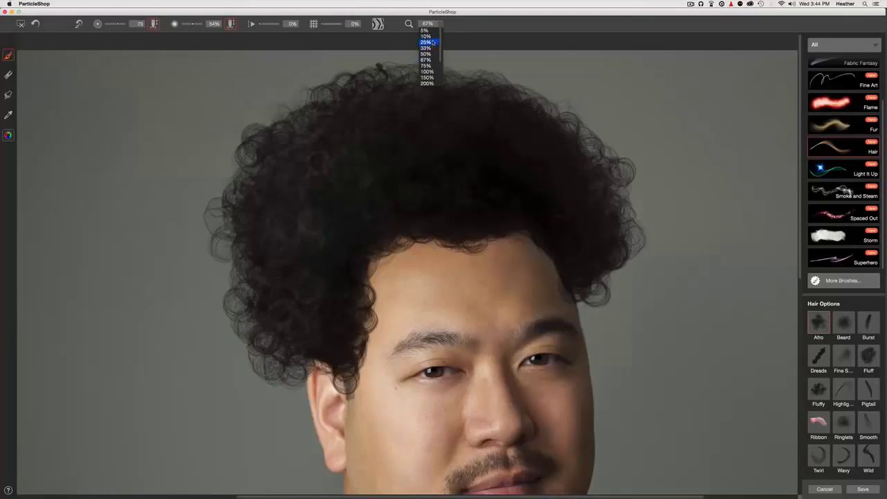
{"action": "left_click", "coordinate": [428, 43]}
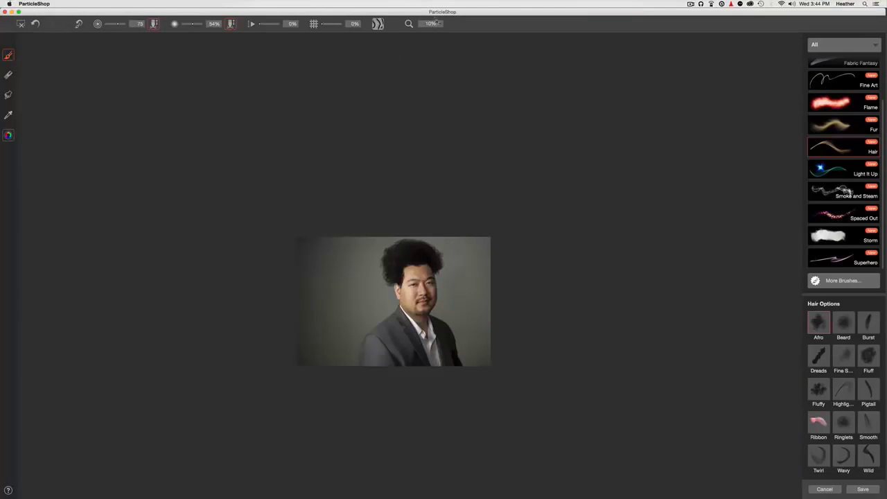
{"action": "left_click", "coordinate": [436, 24]}
{"action": "left_click", "coordinate": [435, 50]}
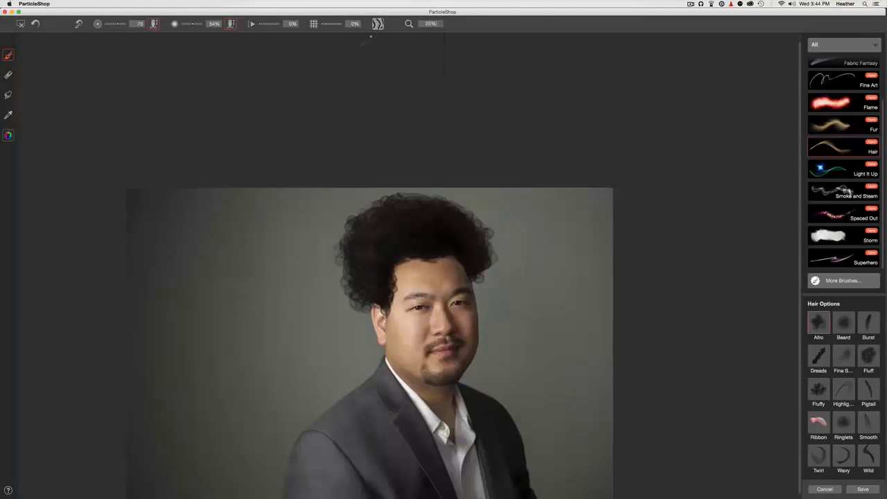
{"action": "key", "text": "space"}
{"action": "left_click_drag", "start_coordinate": [341, 229], "coordinate": [343, 152]}
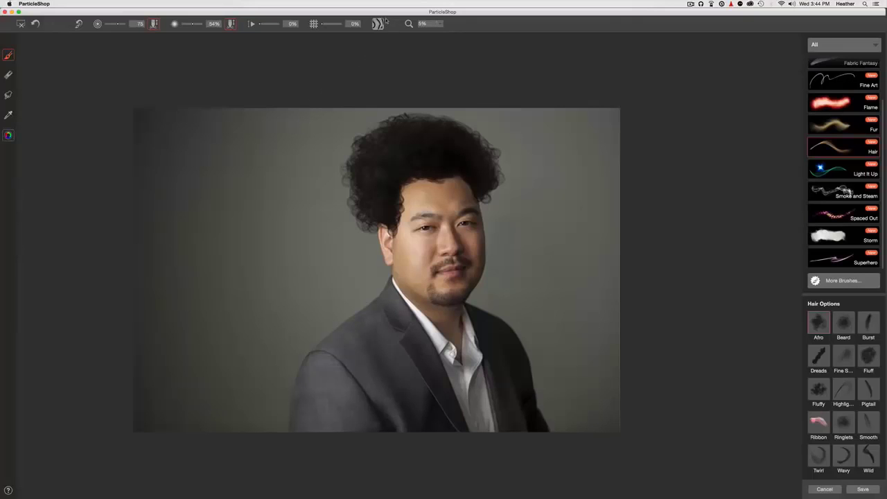
{"action": "left_click", "coordinate": [439, 24]}
{"action": "left_click", "coordinate": [428, 63]}
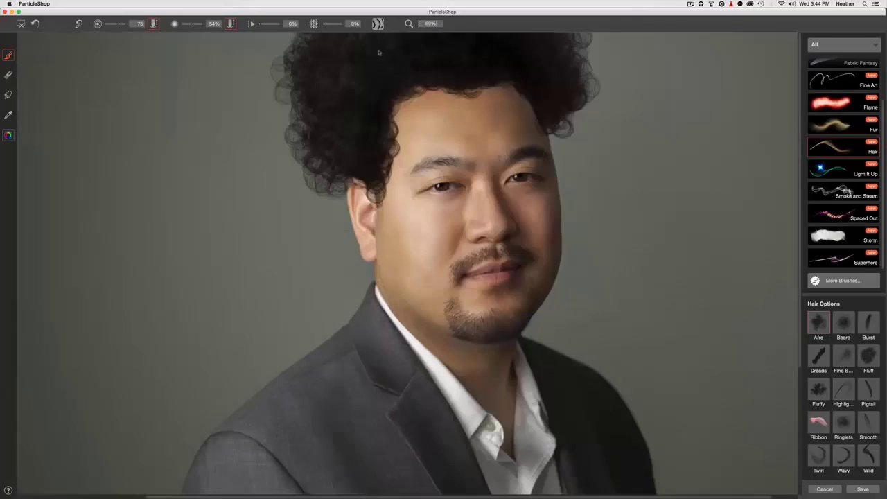
{"action": "left_click_drag", "start_coordinate": [316, 129], "coordinate": [333, 244]}
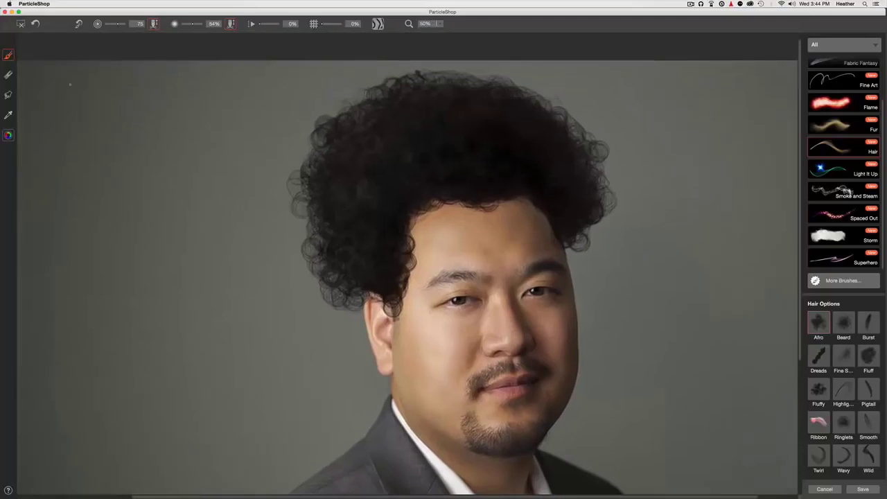
- Choose a lighter grey and paint soft highlight curls along the ear side of the afro at 54% opacity
{"action": "left_click", "coordinate": [8, 136]}
{"action": "left_click", "coordinate": [566, 125]}
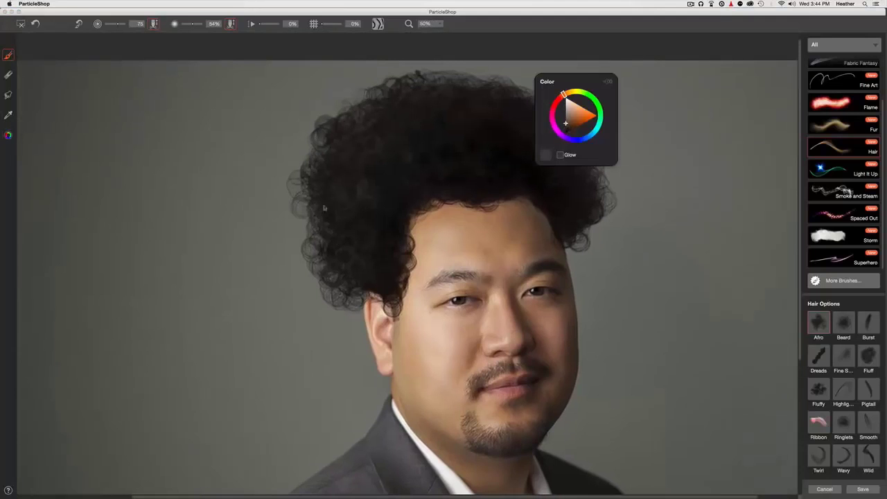
{"action": "left_click", "coordinate": [329, 259]}
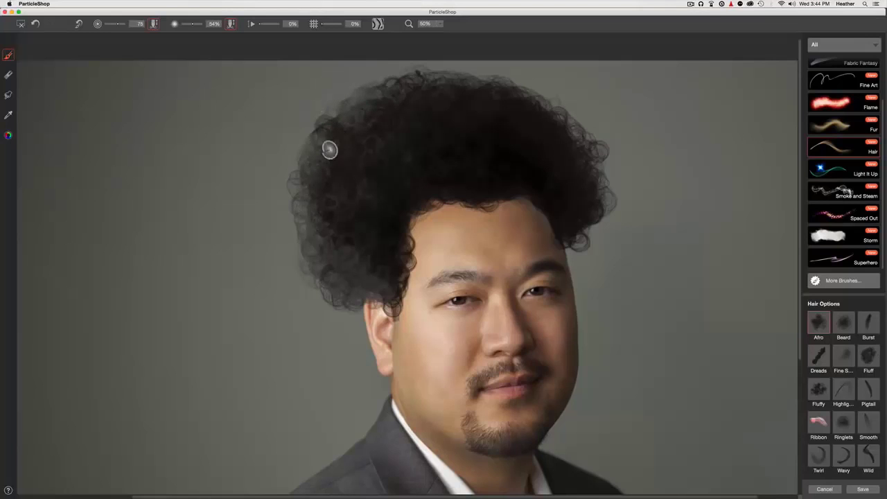
- Choose a near-black brush colour and tone down the grey highlights in the afro above the ear
{"action": "scroll", "coordinate": [339, 151], "scroll_direction": "down", "scroll_amount": 2}
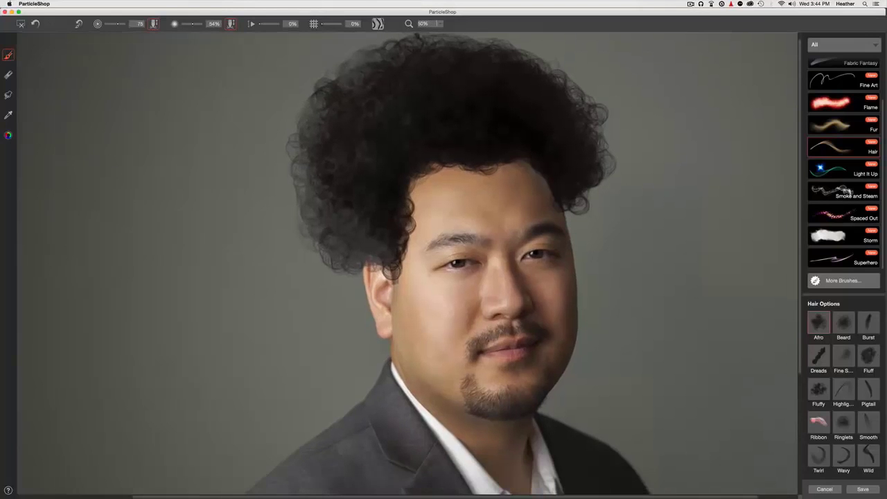
{"action": "left_click", "coordinate": [8, 137]}
{"action": "left_click_drag", "start_coordinate": [566, 124], "coordinate": [561, 132]}
{"action": "left_click", "coordinate": [360, 228]}
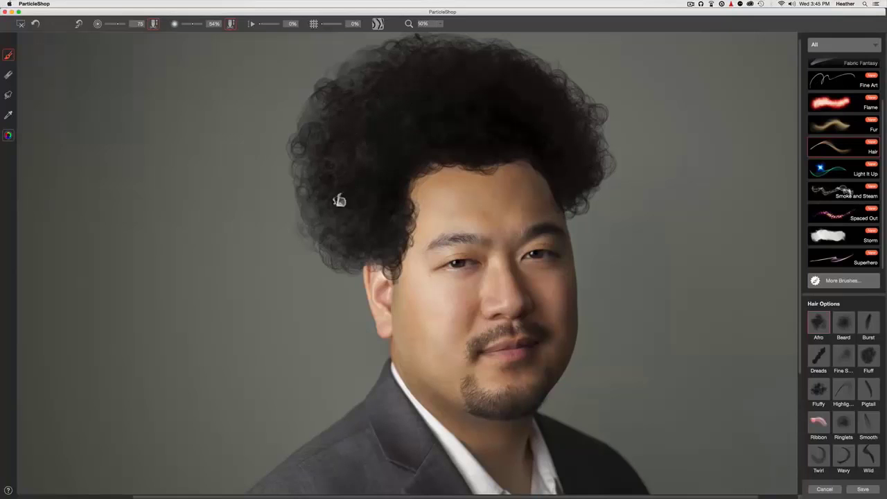
- Save the ParticleShop painting back to Photoshop, keeping only the brushstrokes for nondestructive editing
{"action": "scroll", "coordinate": [321, 166], "scroll_direction": "right", "scroll_amount": 2}
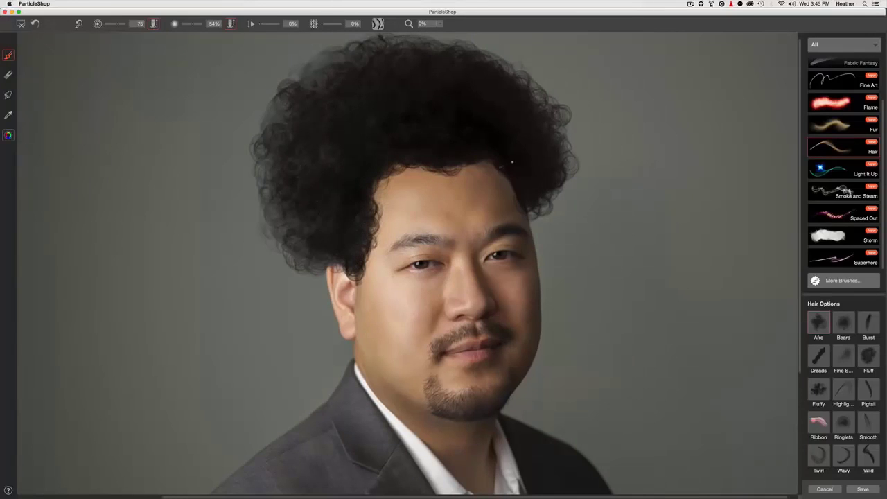
{"action": "scroll", "coordinate": [414, 127], "scroll_direction": "up", "scroll_amount": 3}
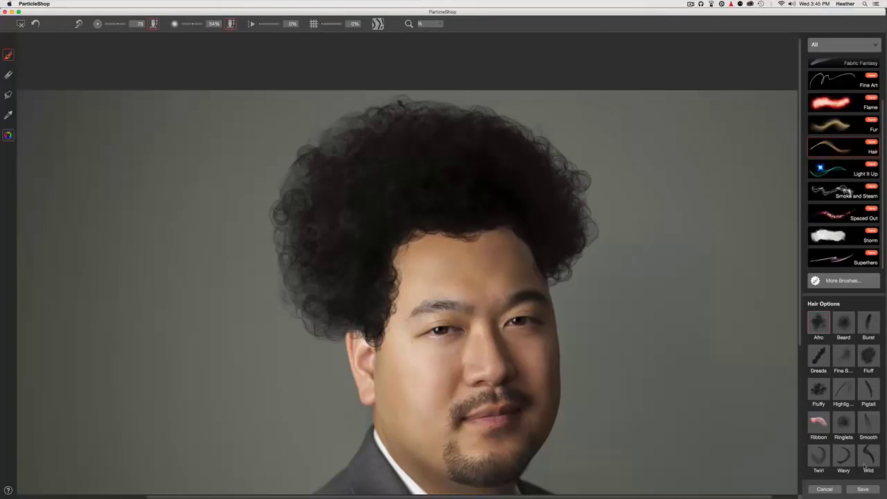
{"action": "left_click", "coordinate": [863, 490]}
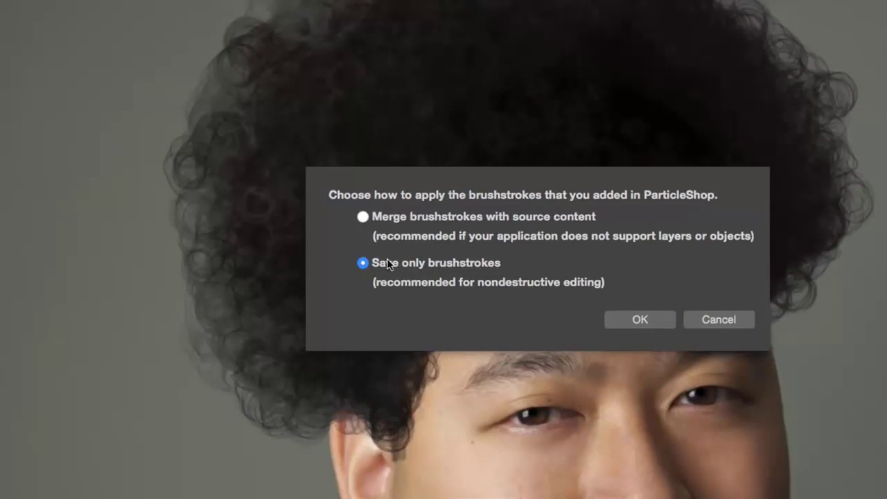
{"action": "left_click", "coordinate": [361, 217]}
{"action": "left_click", "coordinate": [362, 263]}
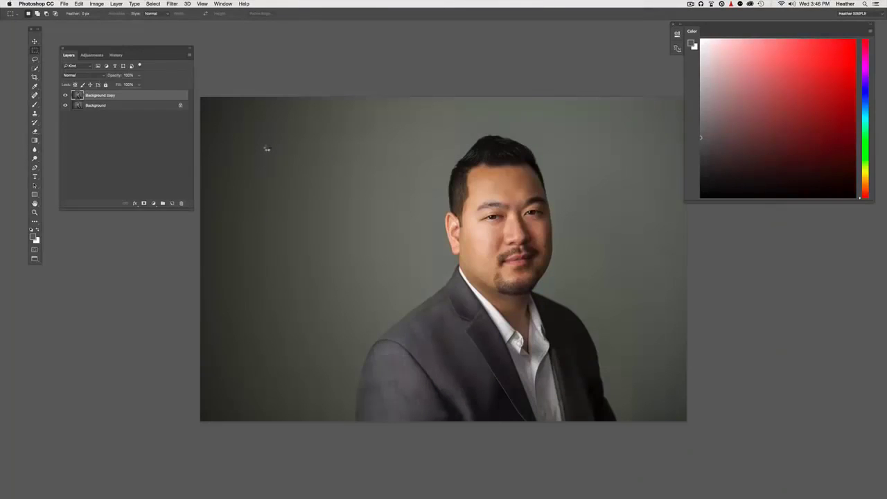
- Examine the afro up close on the Background copy layer, comparing the portrait with the layer hidden and shown
{"action": "left_click_drag", "start_coordinate": [353, 192], "coordinate": [257, 225]}
{"action": "key", "text": "super+plus"}
{"action": "key", "text": "super+plus"}
{"action": "key", "text": "super+plus"}
{"action": "left_click_drag", "start_coordinate": [264, 189], "coordinate": [497, 209]}
{"action": "left_click", "coordinate": [66, 95]}
{"action": "left_click", "coordinate": [65, 95]}
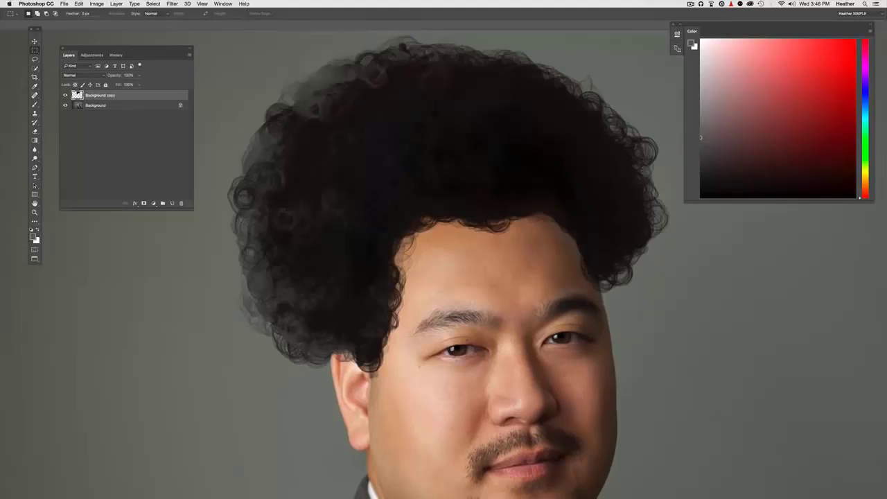
- Add a layer mask to the Background copy layer and set up an enlarged soft round brush with black as foreground
{"action": "left_click", "coordinate": [143, 203]}
{"action": "left_click", "coordinate": [39, 229]}
{"action": "key", "text": "b"}
{"action": "left_click", "coordinate": [36, 14]}
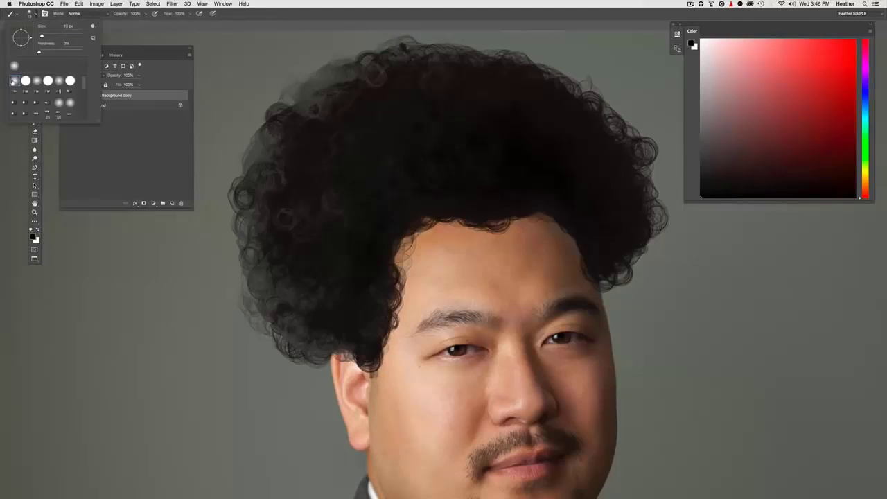
{"action": "key", "text": "Return"}
{"action": "key", "text": "]"}
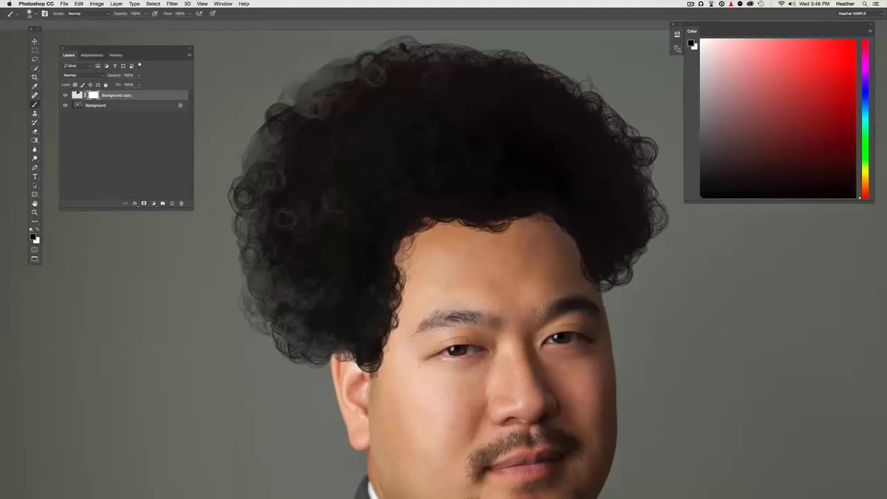
- Mask out the stray curls along the forehead, temples and sideburn to clean up the hairline
{"action": "mouse_move", "coordinate": [418, 257]}
{"action": "left_mouse_down"}
{"action": "mouse_move", "coordinate": [401, 266]}
{"action": "mouse_move", "coordinate": [406, 295]}
{"action": "mouse_move", "coordinate": [391, 337]}
{"action": "mouse_move", "coordinate": [373, 364]}
{"action": "mouse_move", "coordinate": [353, 371]}
{"action": "left_mouse_up"}
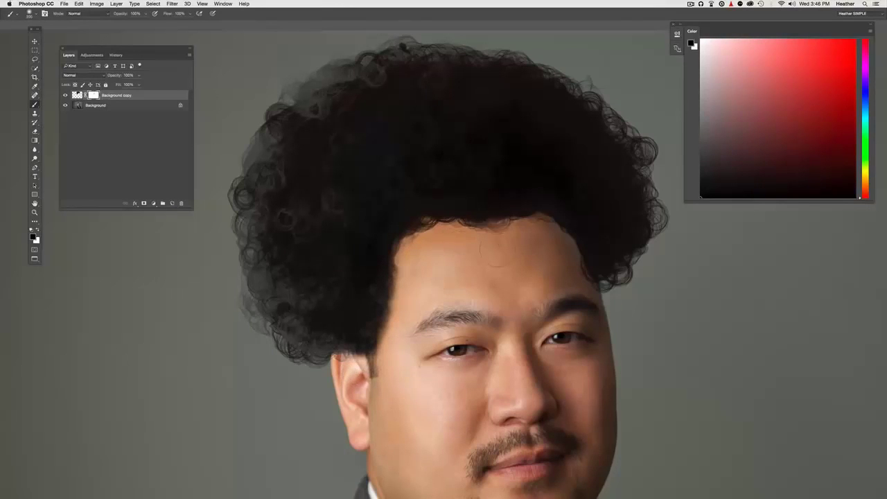
{"action": "left_click_drag", "start_coordinate": [564, 273], "coordinate": [579, 298]}
{"action": "left_click_drag", "start_coordinate": [445, 285], "coordinate": [414, 258]}
- Soften the outer edges of the afro by painting black on the layer mask
{"action": "key", "text": "super+minus"}
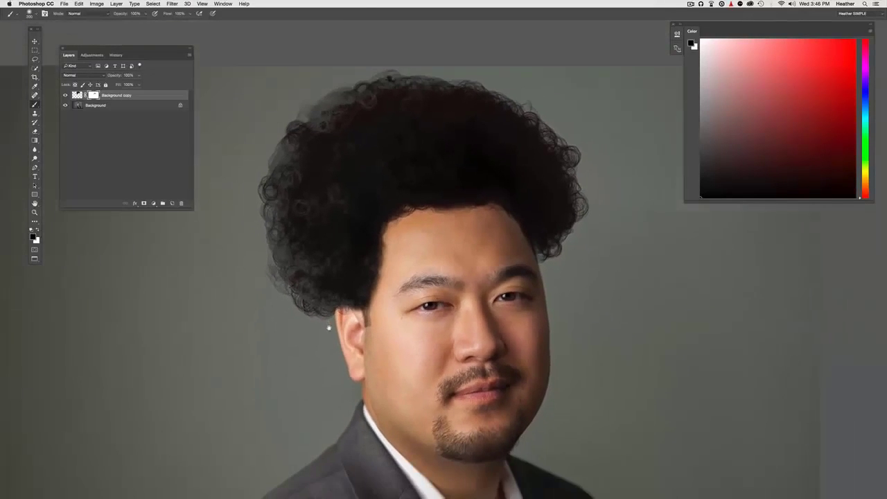
{"action": "left_click_drag", "start_coordinate": [328, 329], "coordinate": [348, 327]}
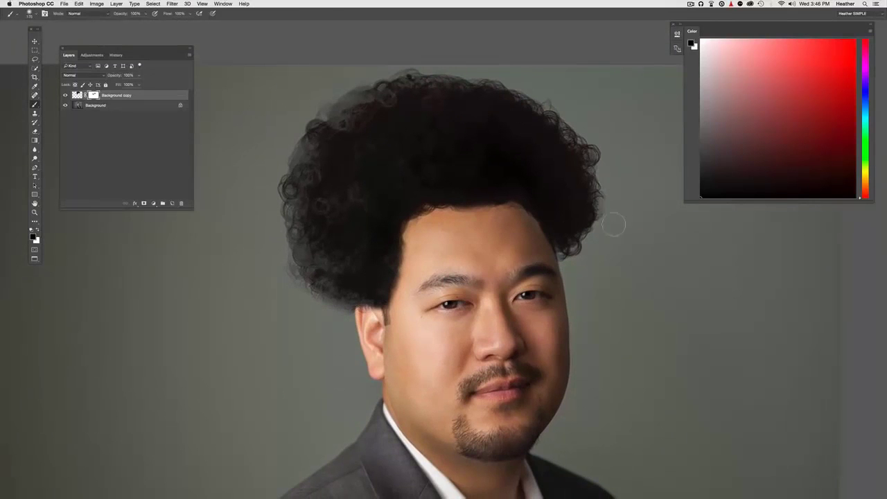
{"action": "mouse_move", "coordinate": [604, 164]}
{"action": "left_mouse_down"}
{"action": "mouse_move", "coordinate": [601, 136]}
{"action": "mouse_move", "coordinate": [549, 89]}
{"action": "mouse_move", "coordinate": [513, 84]}
{"action": "mouse_move", "coordinate": [571, 166]}
{"action": "mouse_move", "coordinate": [544, 183]}
{"action": "left_mouse_up"}
- Apply the Add Noise filter to the painted hair itself, with a 3.3% amount and Uniform distribution
{"action": "key", "text": "super+plus"}
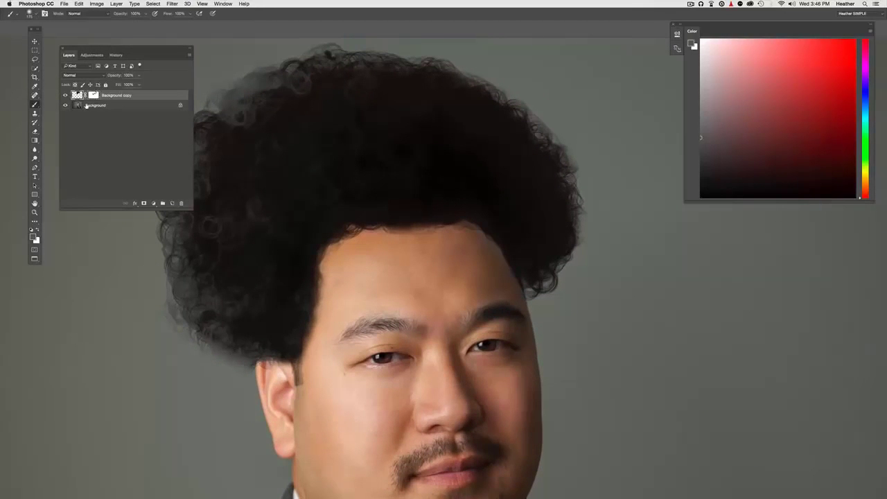
{"action": "left_click_drag", "start_coordinate": [273, 184], "coordinate": [328, 192]}
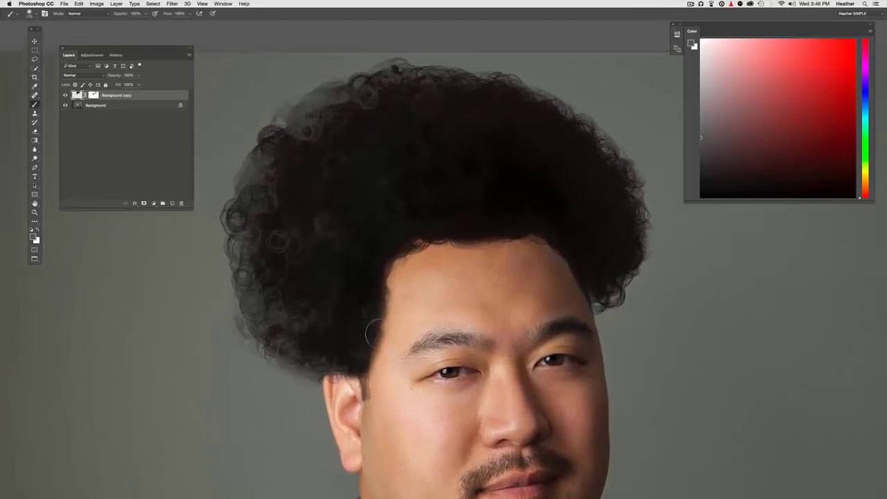
{"action": "left_click", "coordinate": [169, 5]}
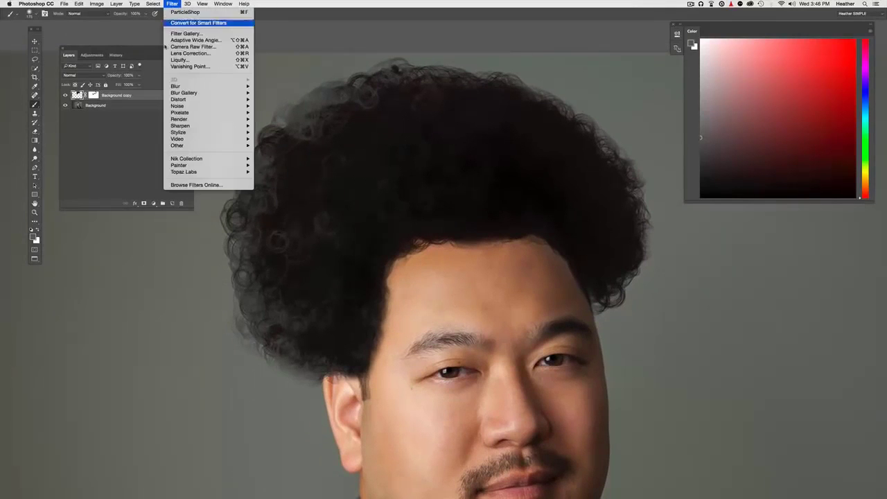
{"action": "mouse_move", "coordinate": [222, 105]}
{"action": "left_click", "coordinate": [275, 106]}
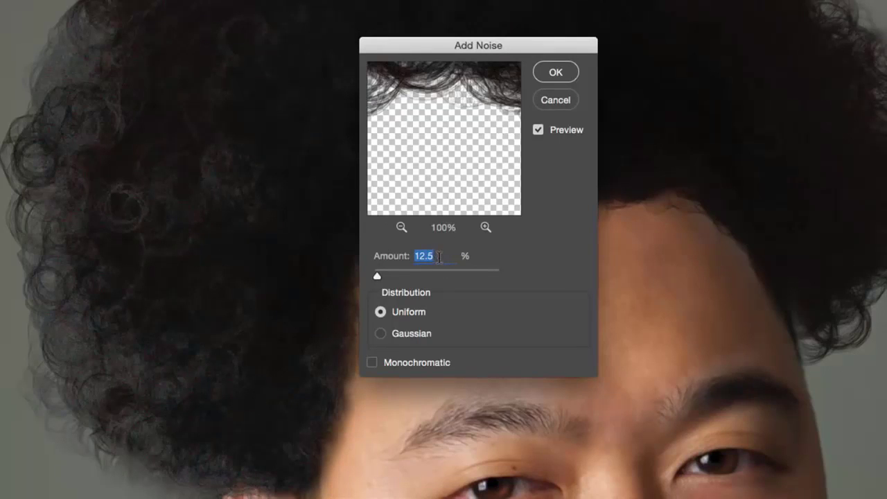
{"action": "type", "text": "2"}
{"action": "type", "text": "4"}
{"action": "type", "text": "3.3"}
{"action": "left_click", "coordinate": [545, 70]}
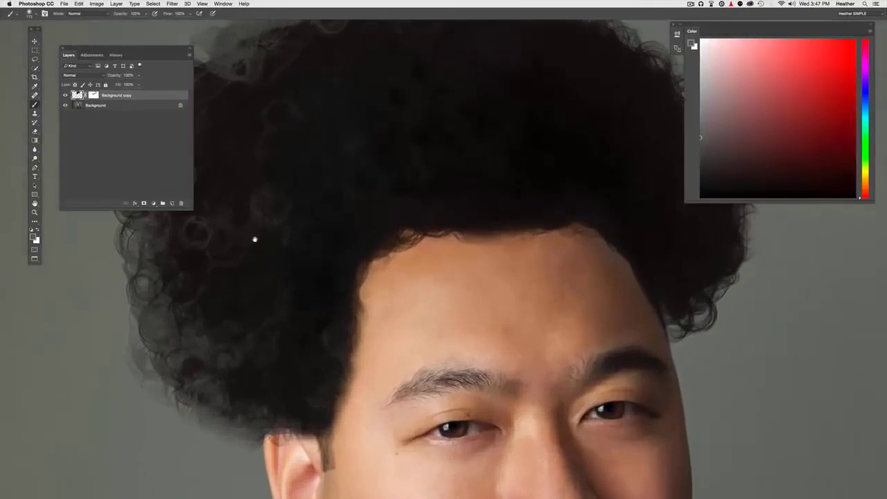
- Examine the noise-textured hair up close and in the full portrait, comparing it with the painted layer hidden and shown
{"action": "left_click_drag", "start_coordinate": [256, 239], "coordinate": [488, 266]}
{"action": "key", "text": "super+plus"}
{"action": "key", "text": "super+plus"}
{"action": "left_click_drag", "start_coordinate": [410, 251], "coordinate": [359, 269]}
{"action": "scroll", "coordinate": [327, 270], "scroll_direction": "down", "scroll_amount": 10}
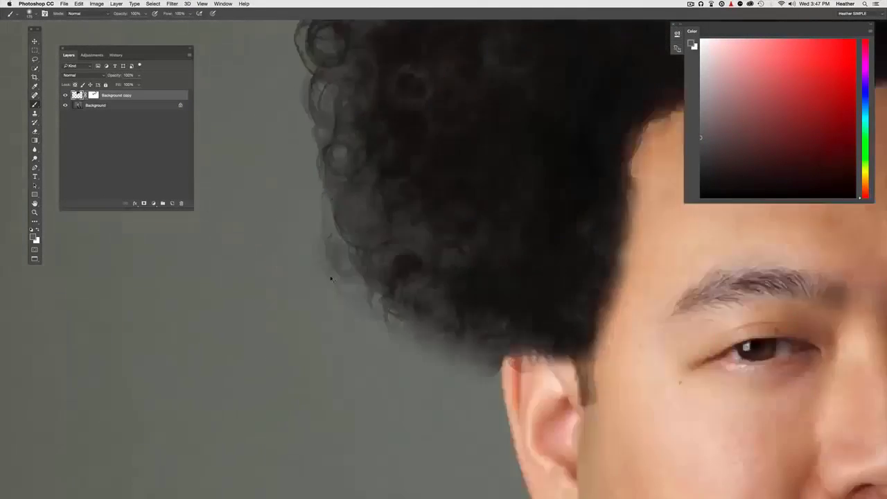
{"action": "key", "text": "super+0"}
{"action": "left_click_drag", "start_coordinate": [388, 240], "coordinate": [258, 260]}
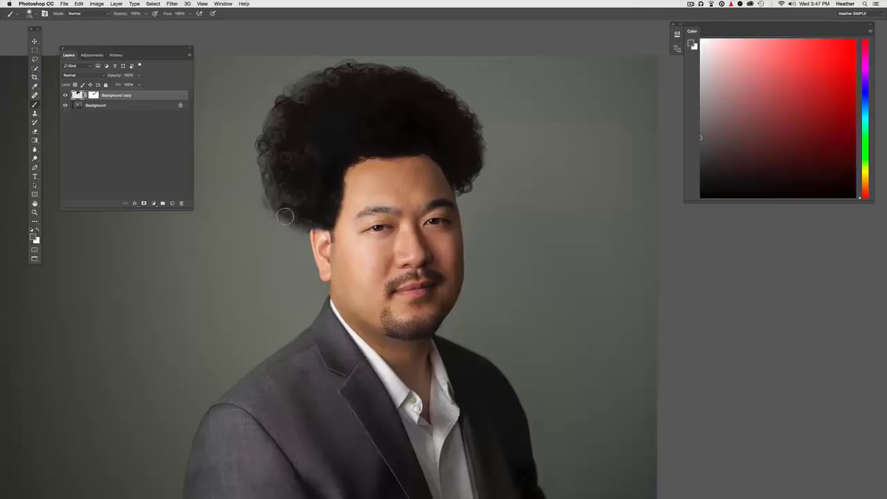
{"action": "scroll", "coordinate": [289, 197], "scroll_direction": "right", "scroll_amount": 2}
{"action": "scroll", "coordinate": [288, 197], "scroll_direction": "up", "scroll_amount": 1}
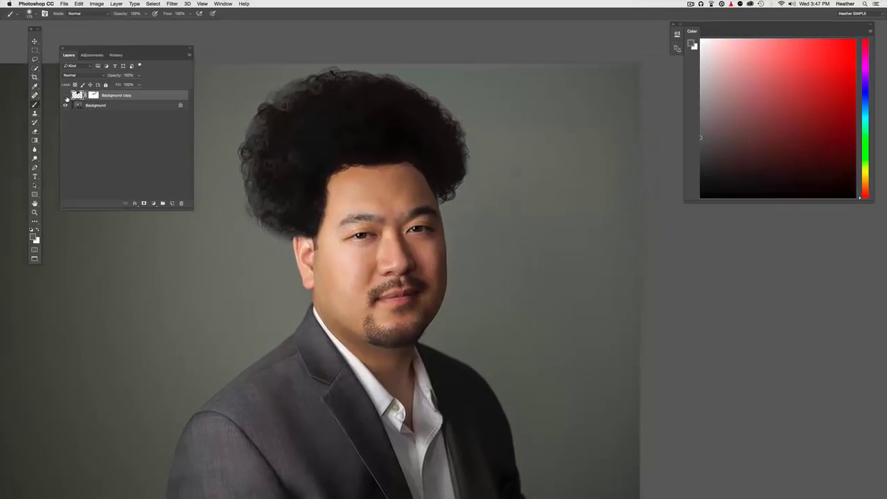
{"action": "left_click", "coordinate": [66, 96]}
{"action": "left_click", "coordinate": [66, 95]}
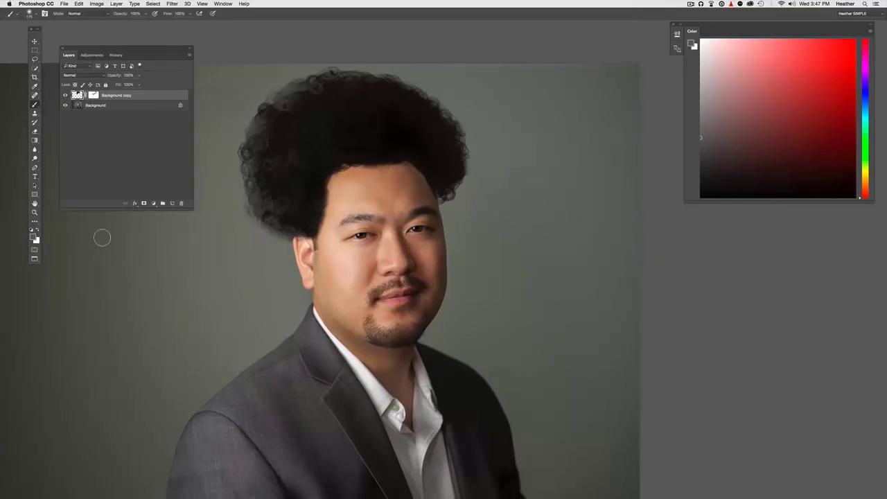